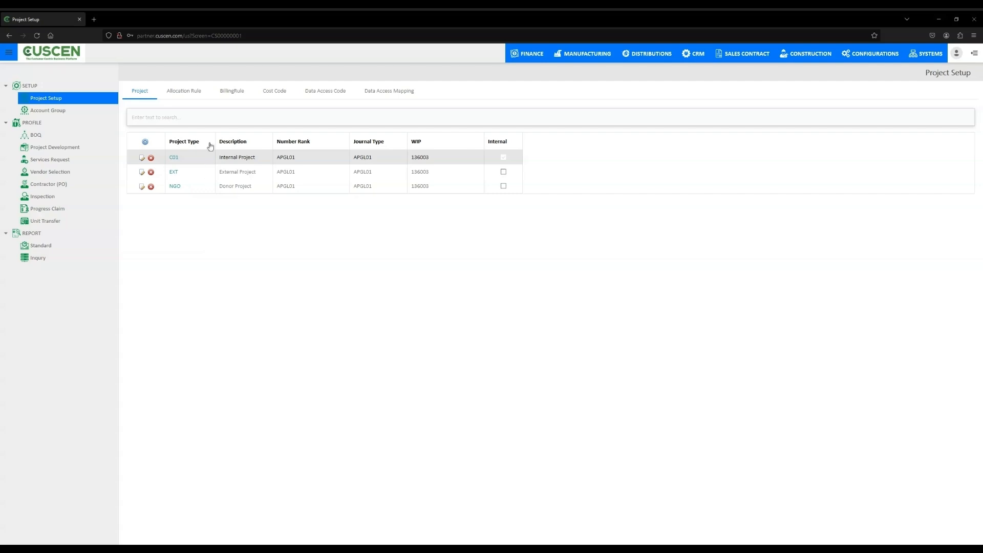
- Review the project setup's allocation rules, billing rules and cost codes, and return to the project types
left_click(194, 94)
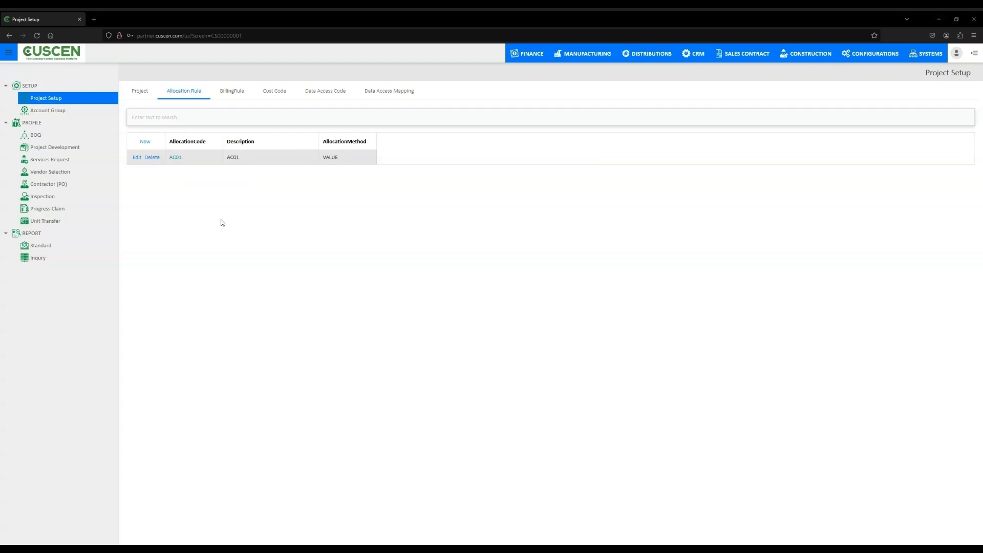
left_click(231, 92)
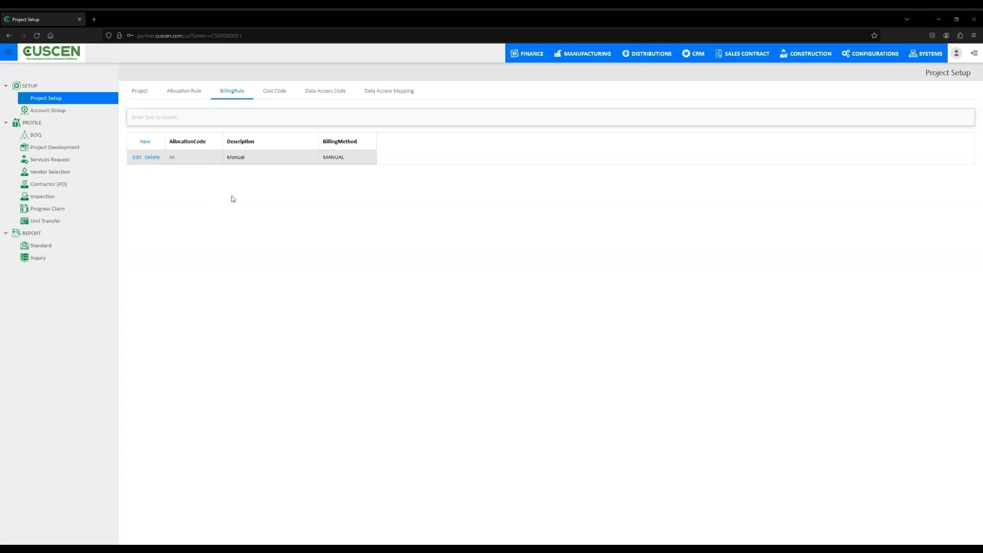
left_click(274, 93)
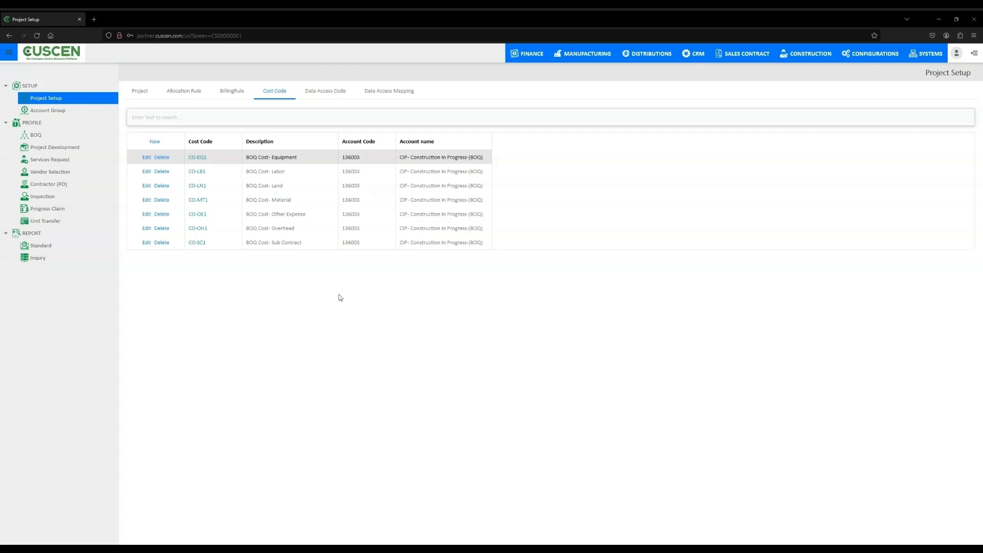
left_click(146, 94)
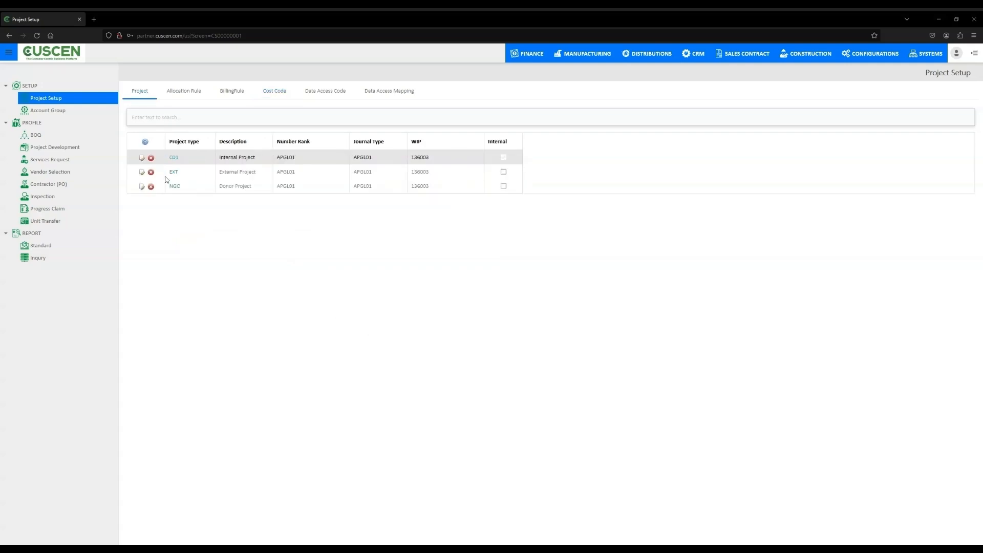
- Examine the details of the EQUIPMENT account group and return to the account group list
left_click(65, 115)
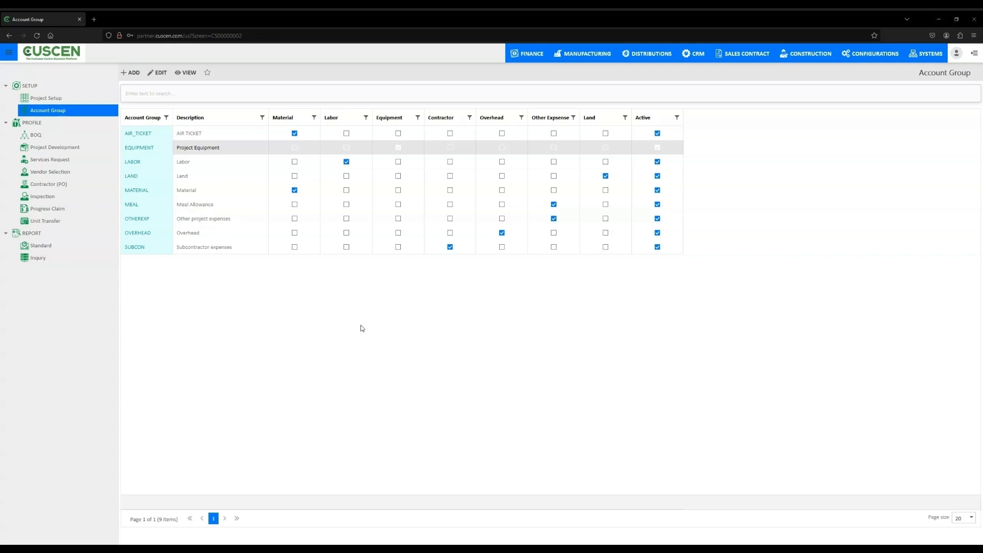
double_click(223, 149)
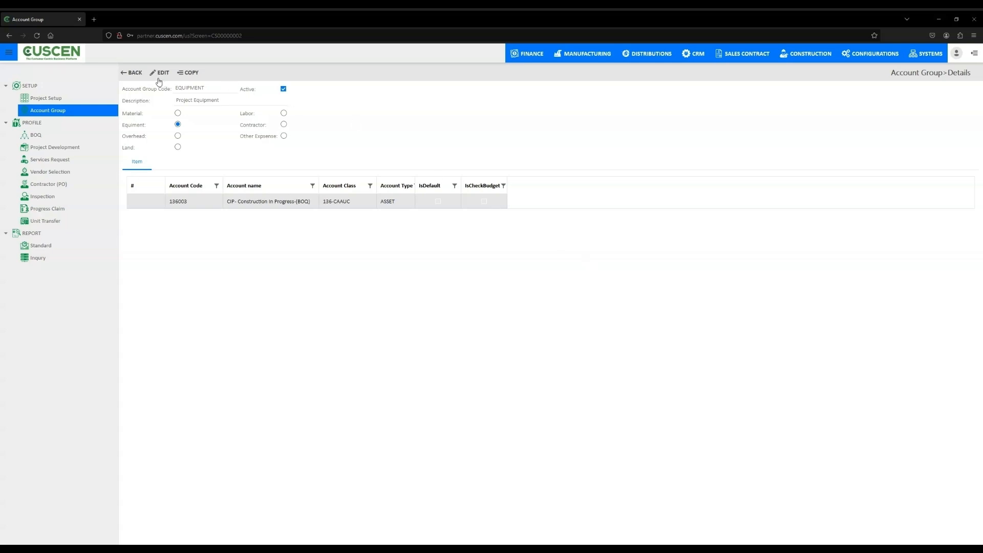
left_click(132, 73)
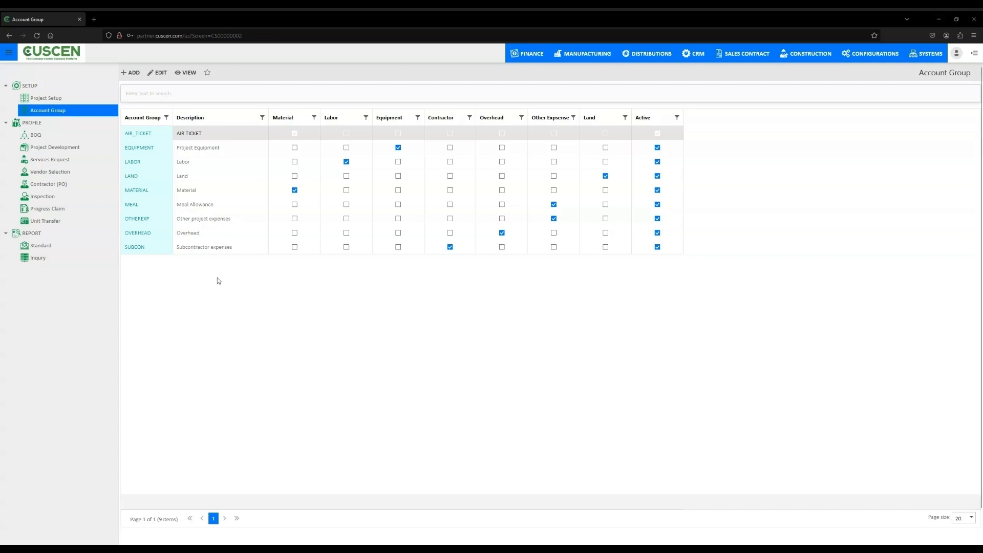
- Examine the task items of the BOQ-King bill of quantities and return to the BOQ list
left_click(35, 136)
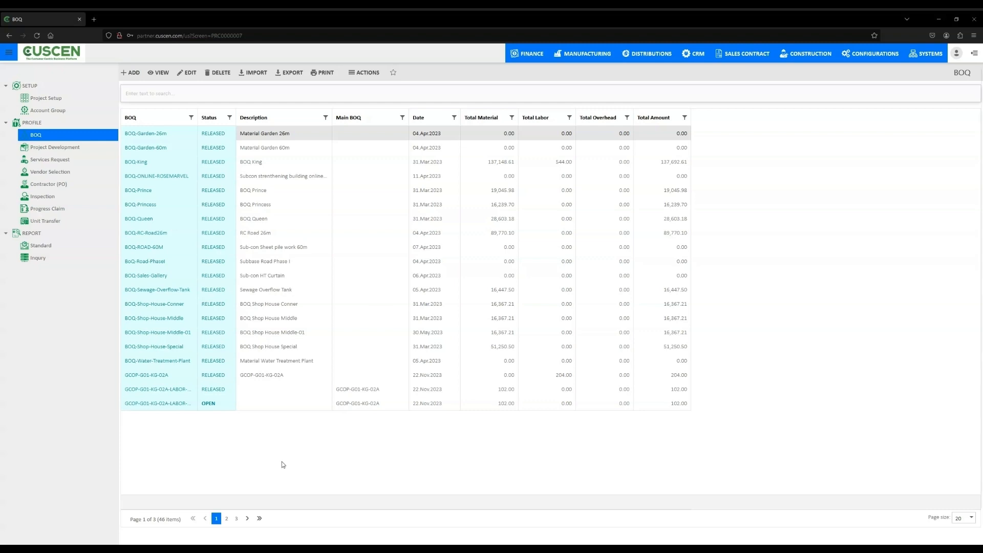
left_click(265, 162)
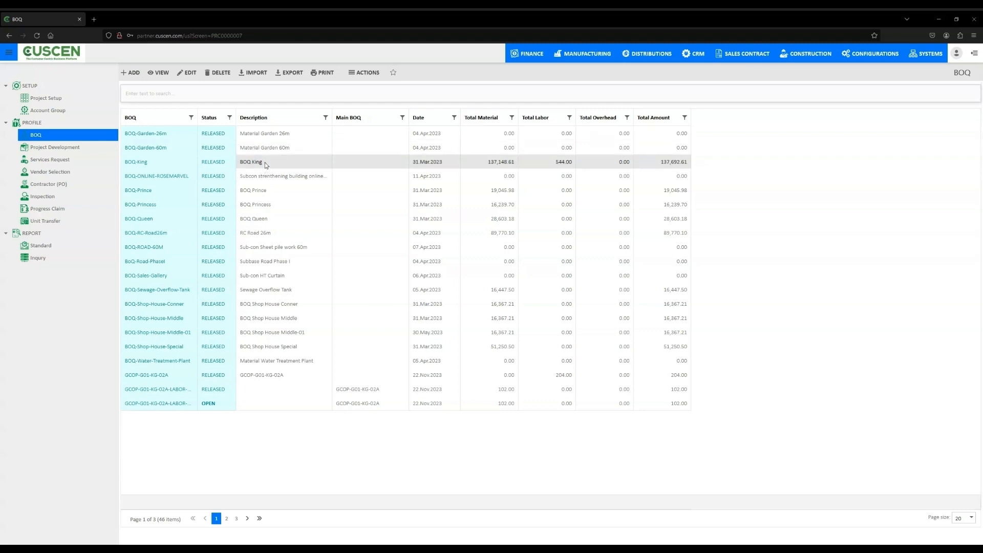
double_click(265, 162)
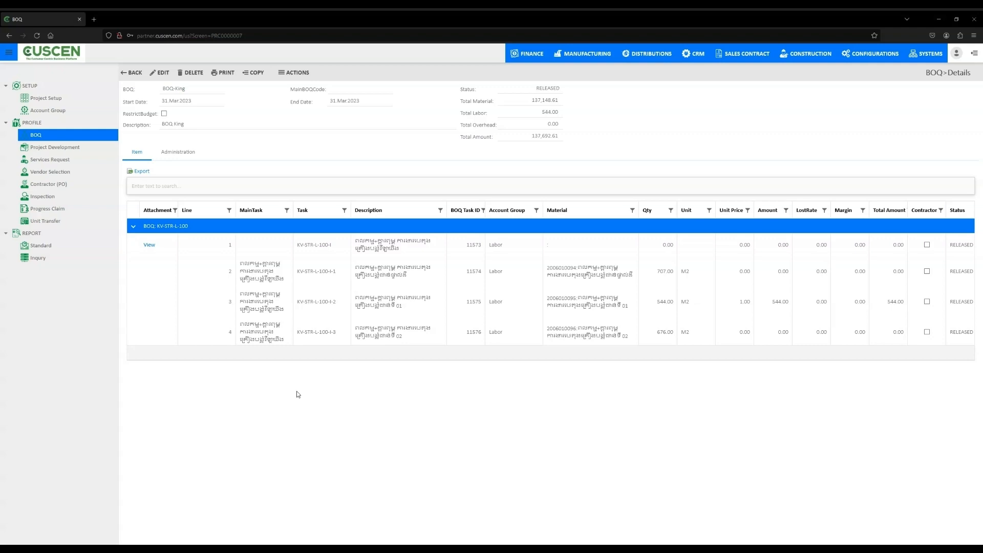
left_click(131, 74)
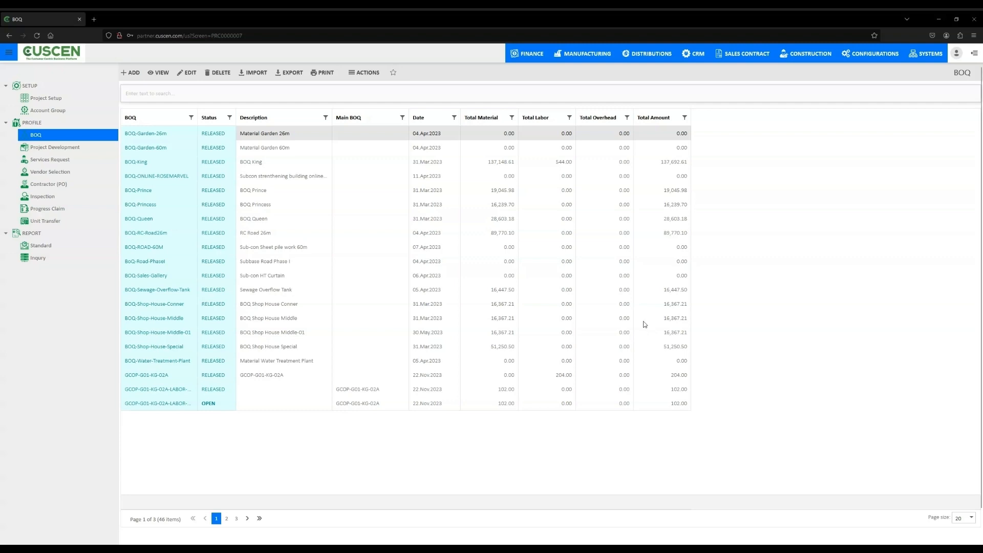
- Open the MCR Home Development project from the project development records and view its phases
left_click(79, 149)
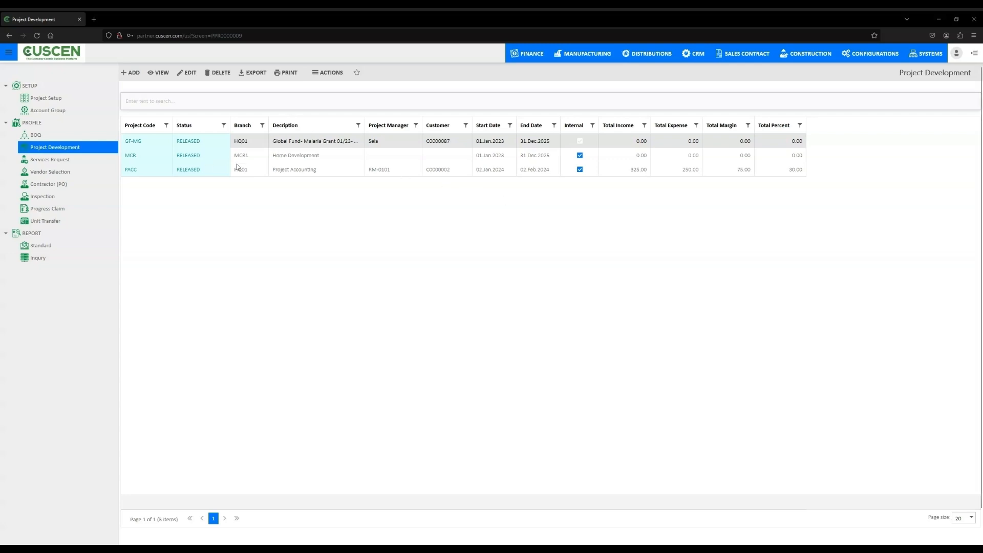
left_click(251, 161)
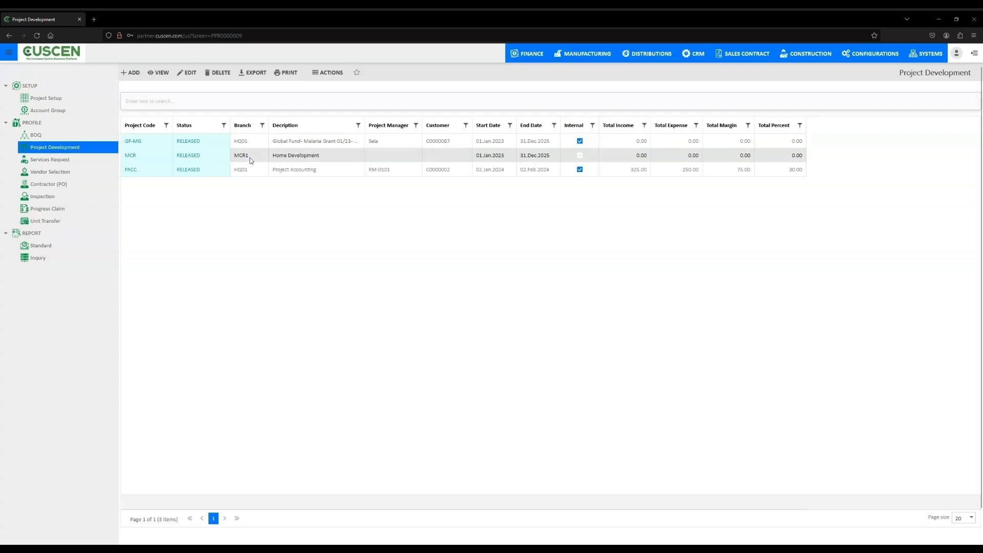
double_click(251, 161)
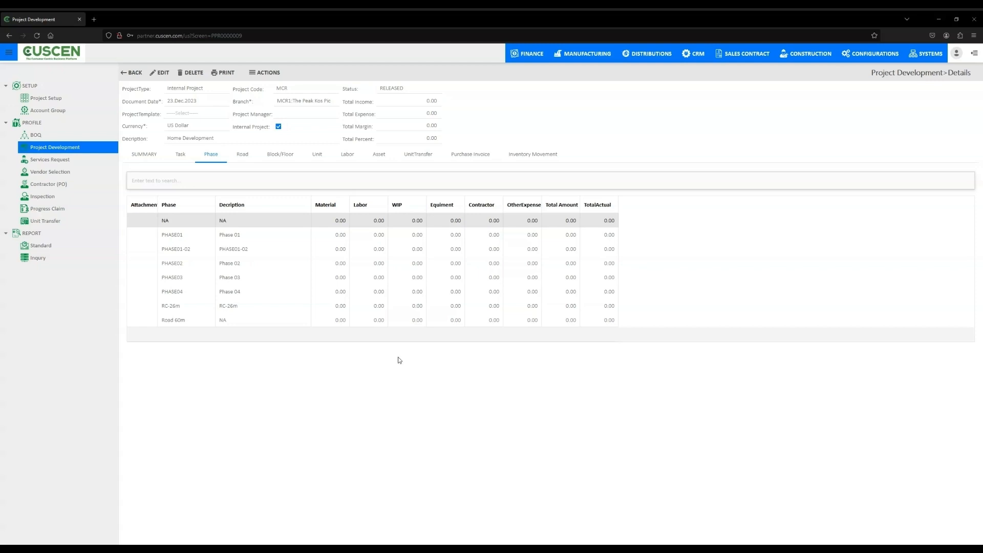
- Examine the full list of roads defined for the MCR project
left_click(244, 155)
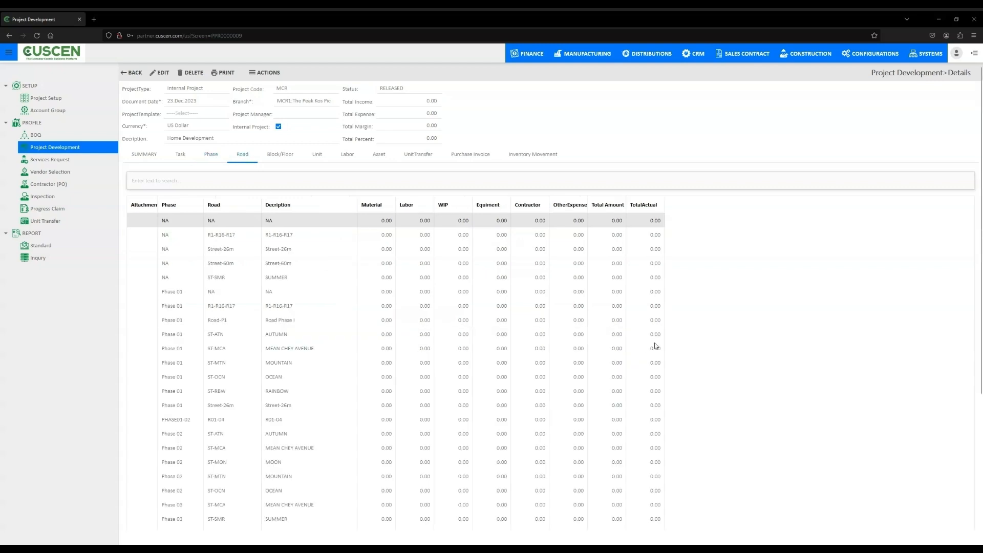
scroll(727, 333, "down", 3)
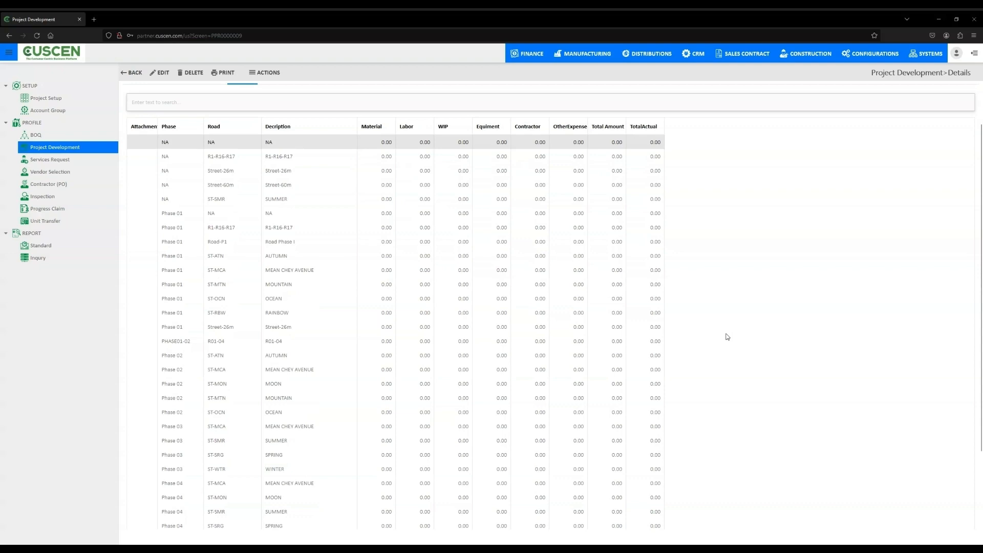
scroll(727, 336, "down", 4)
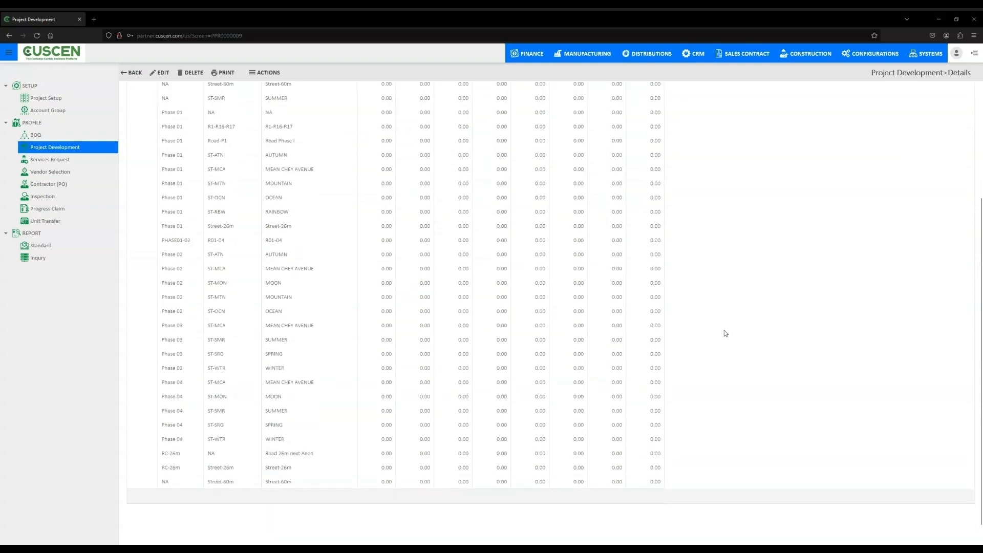
scroll(724, 333, "up", 6)
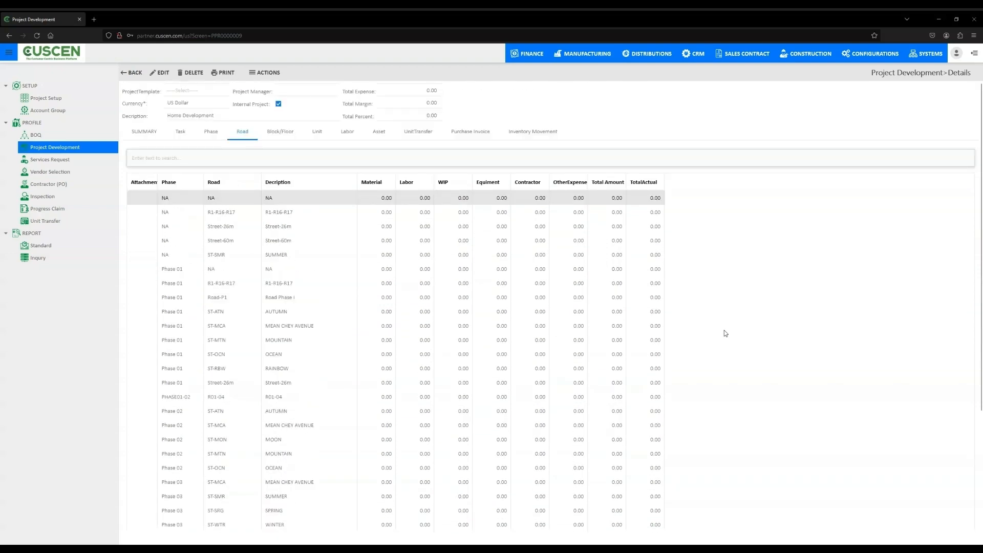
scroll(724, 333, "up", 1)
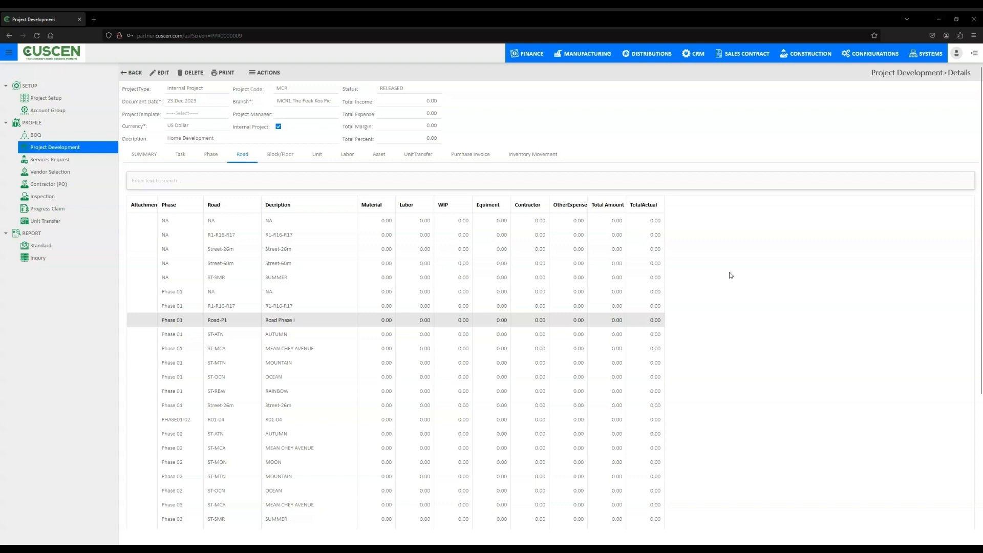
- Examine the full list of blocks and floors defined for the MCR project
left_click(280, 156)
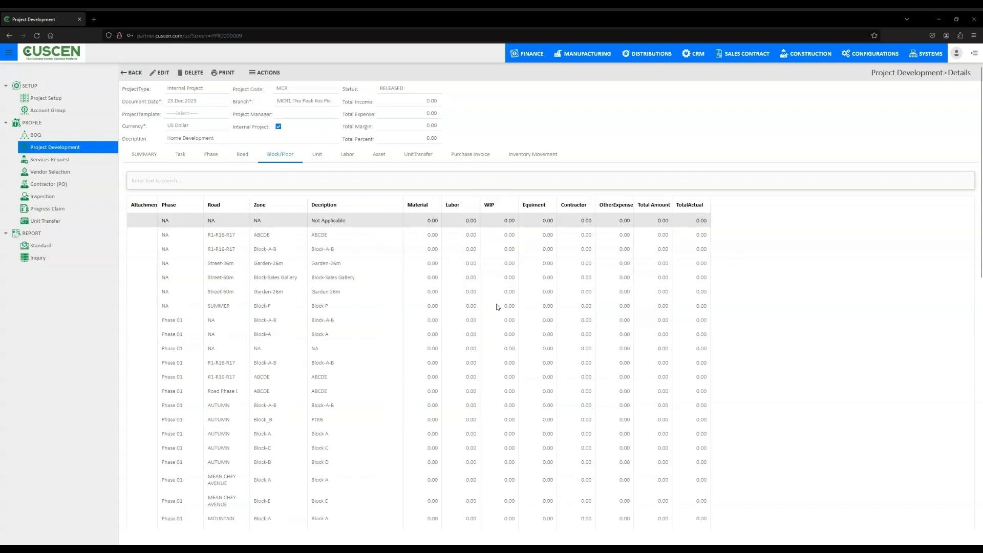
scroll(757, 342, "down", 3)
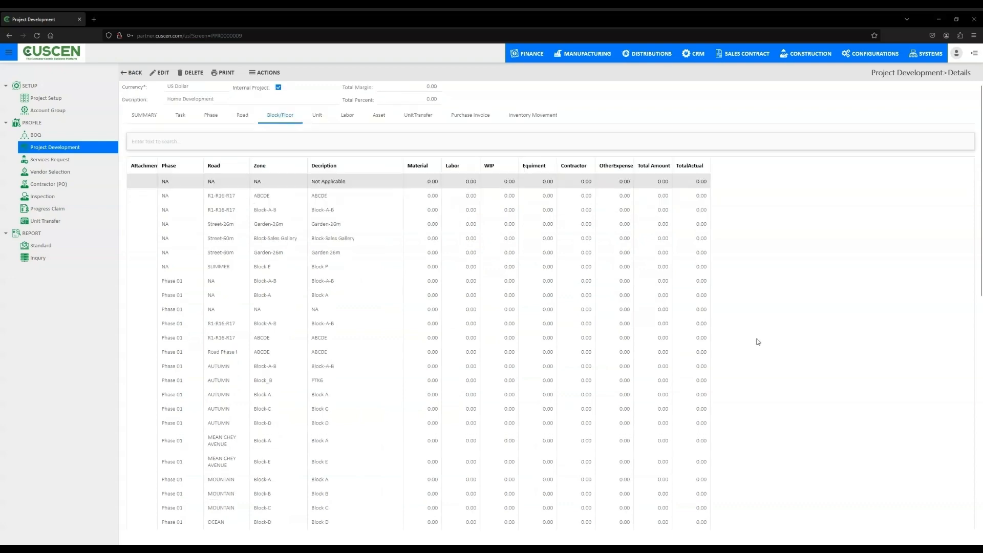
scroll(758, 342, "down", 9)
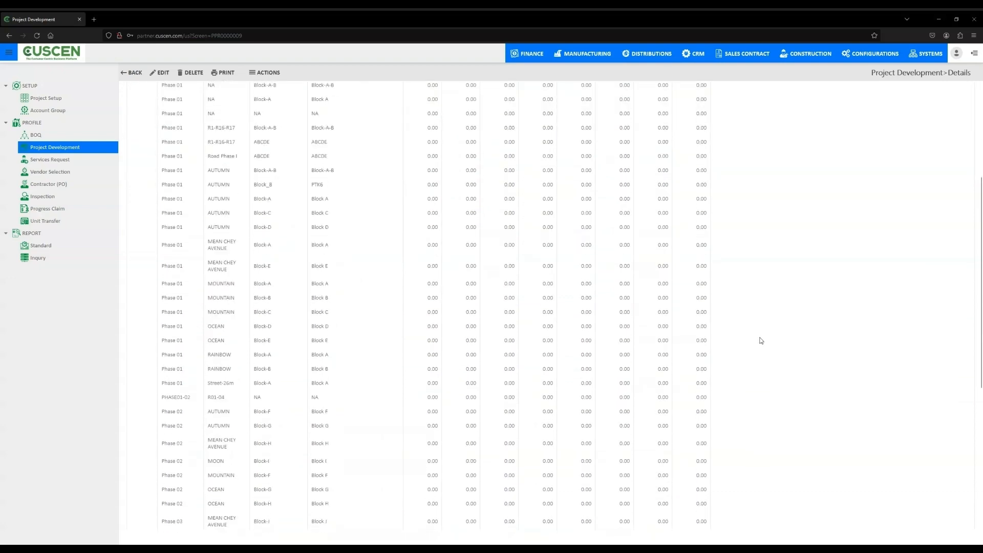
scroll(760, 341, "down", 2)
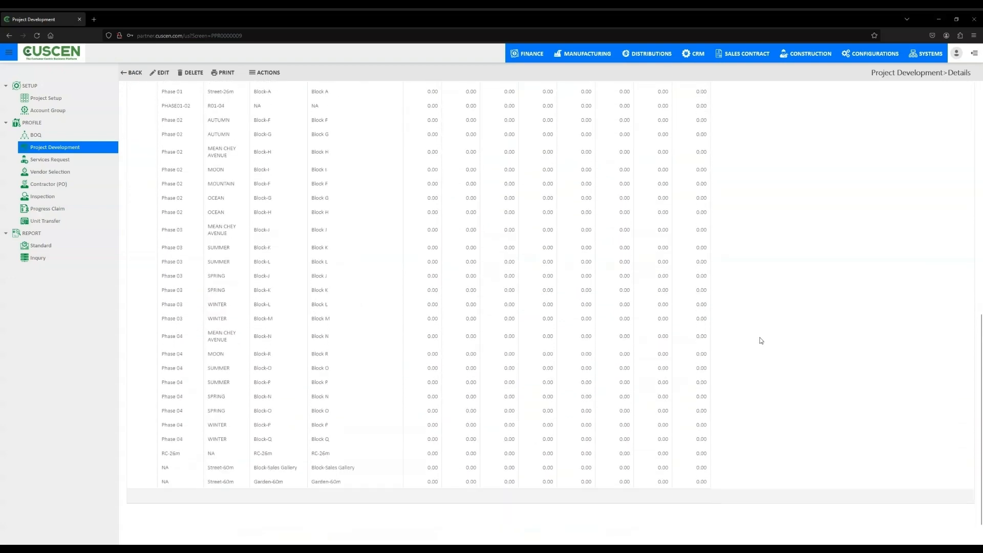
scroll(761, 339, "up", 11)
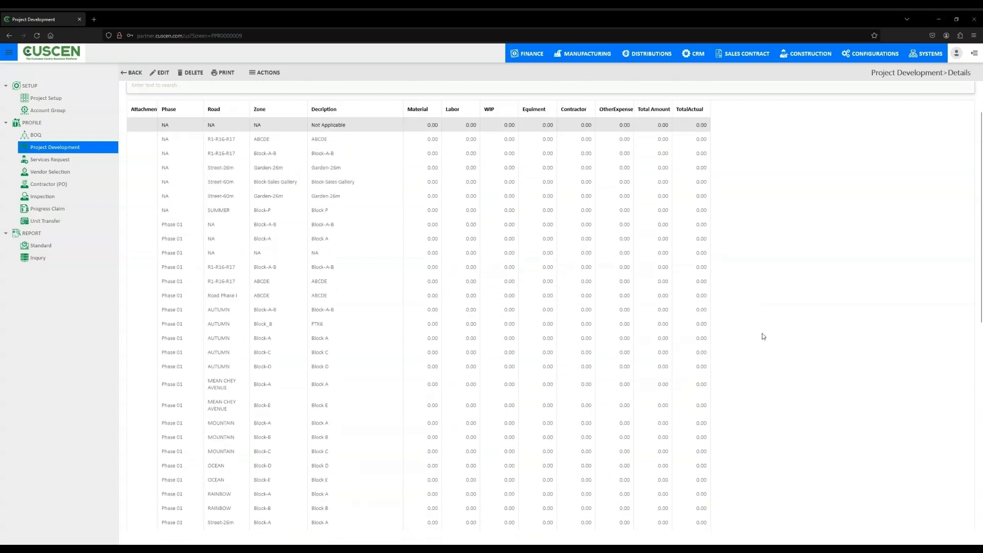
scroll(764, 336, "up", 2)
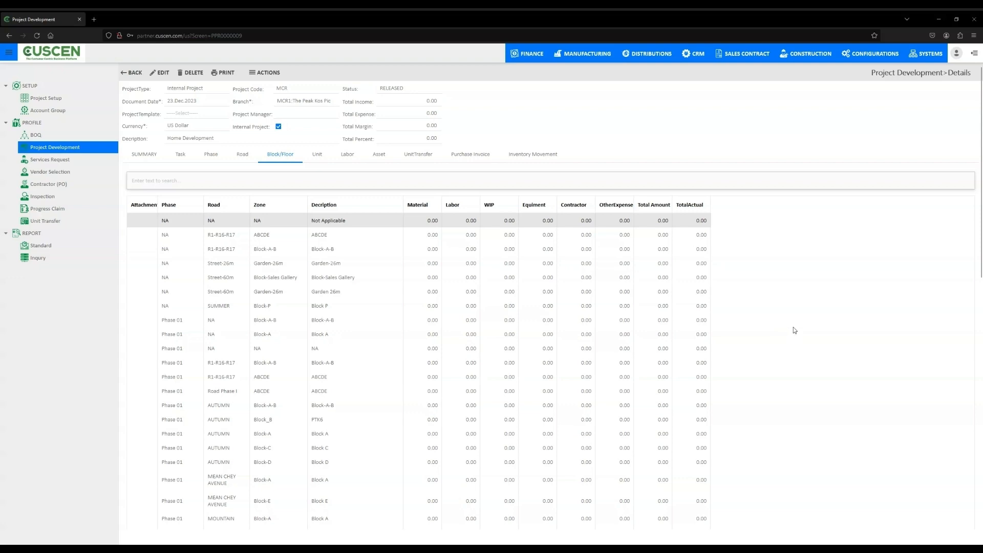
- Examine the MCR project's units with their assigned BOQs, sizes and build dates
left_click(317, 155)
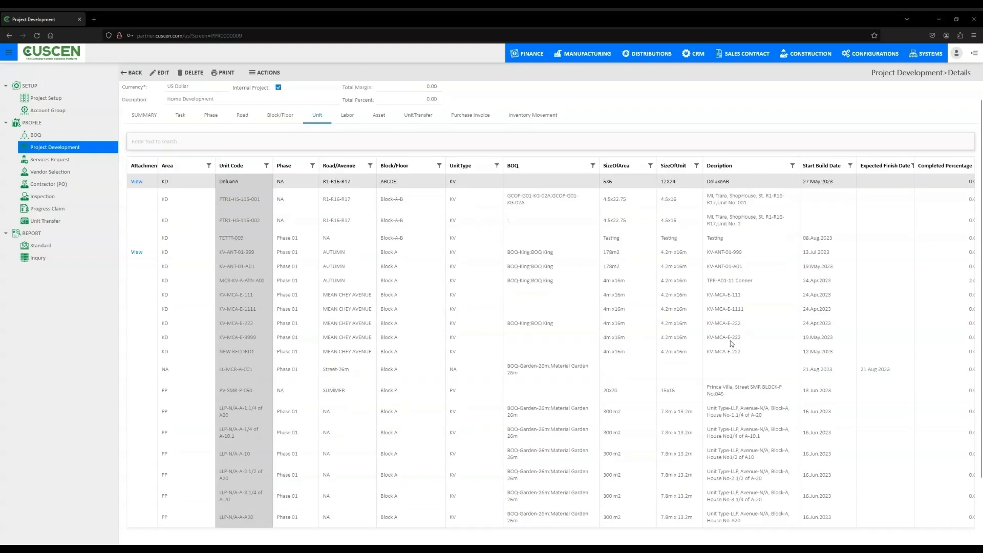
scroll(730, 340, "down", 3)
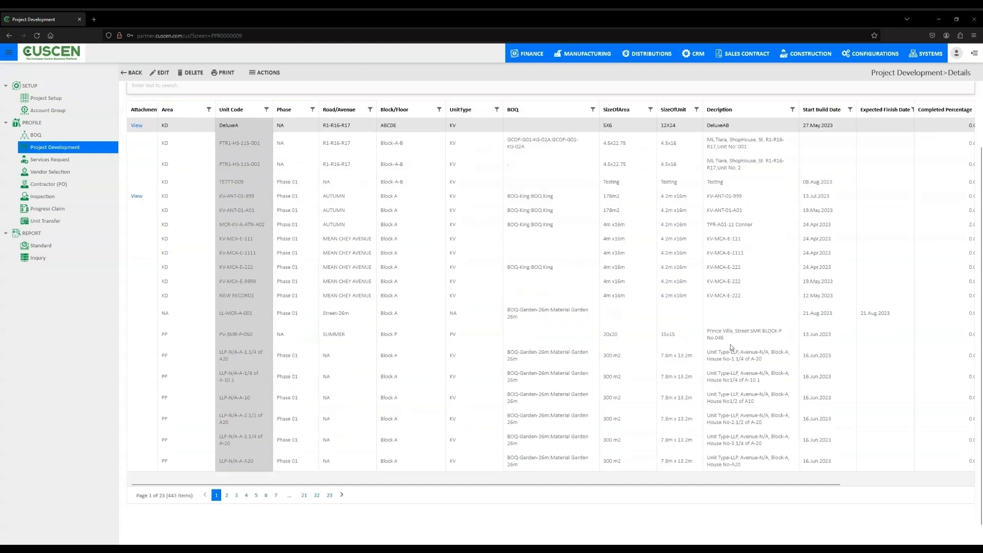
scroll(730, 345, "up", 3)
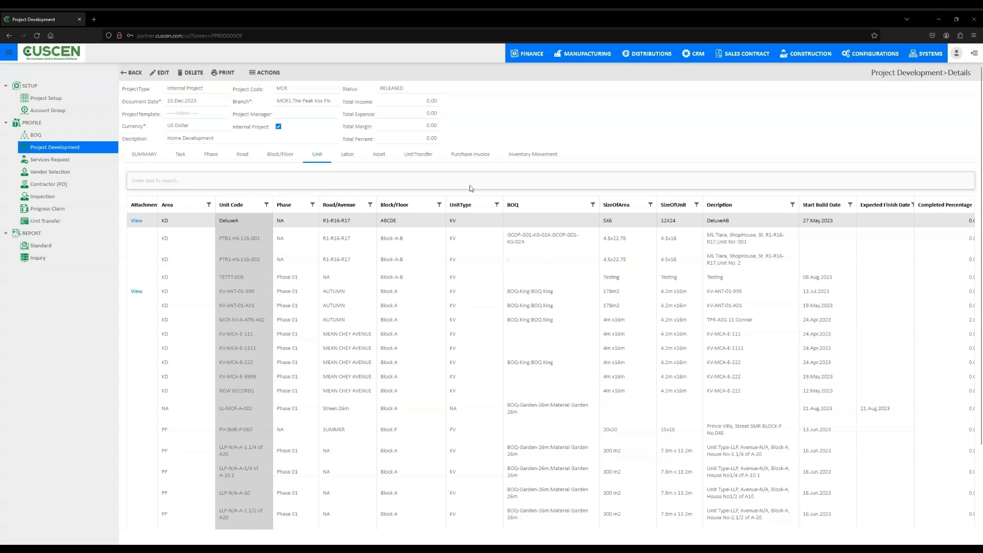
- Review the MCR project's unit transfers, purchase invoices and inventory movements
left_click(424, 154)
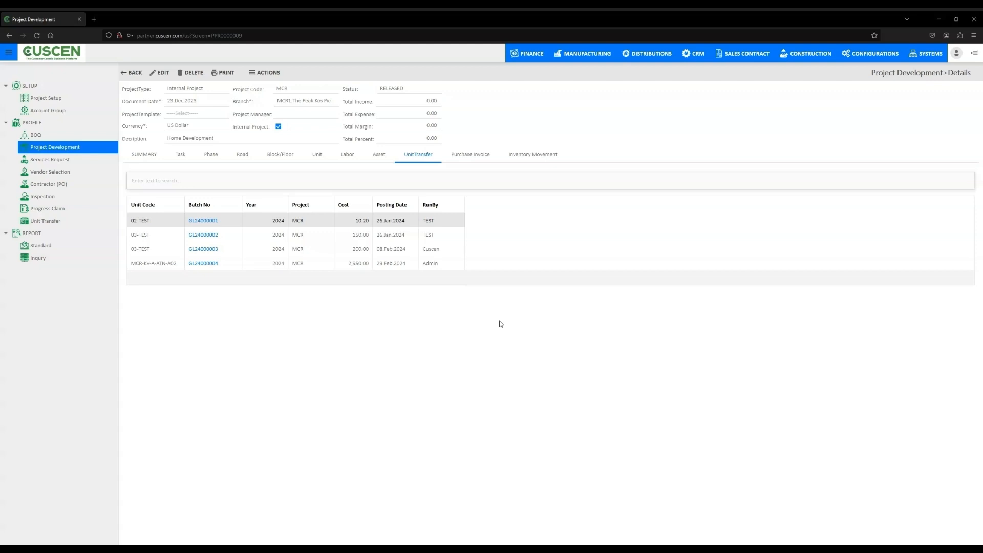
left_click(478, 155)
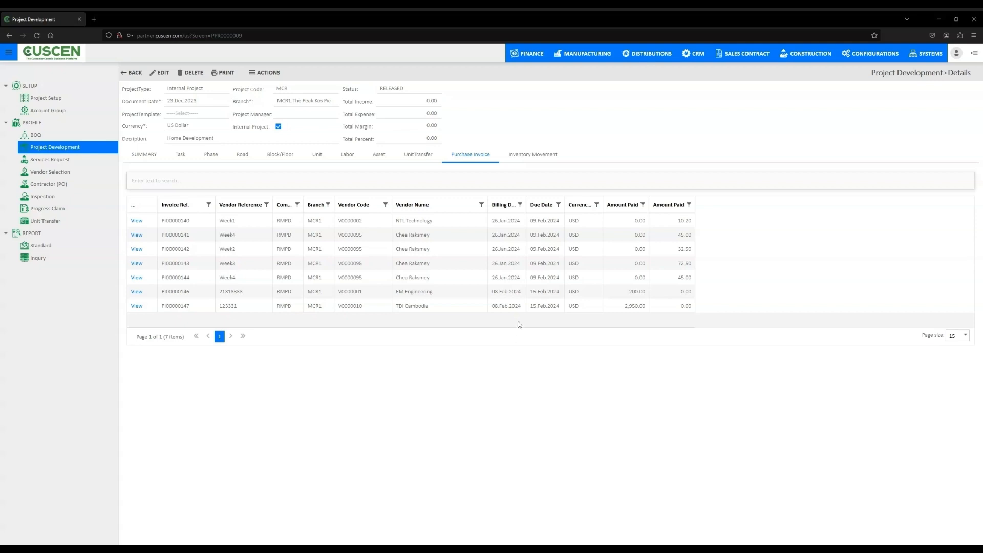
left_click(527, 153)
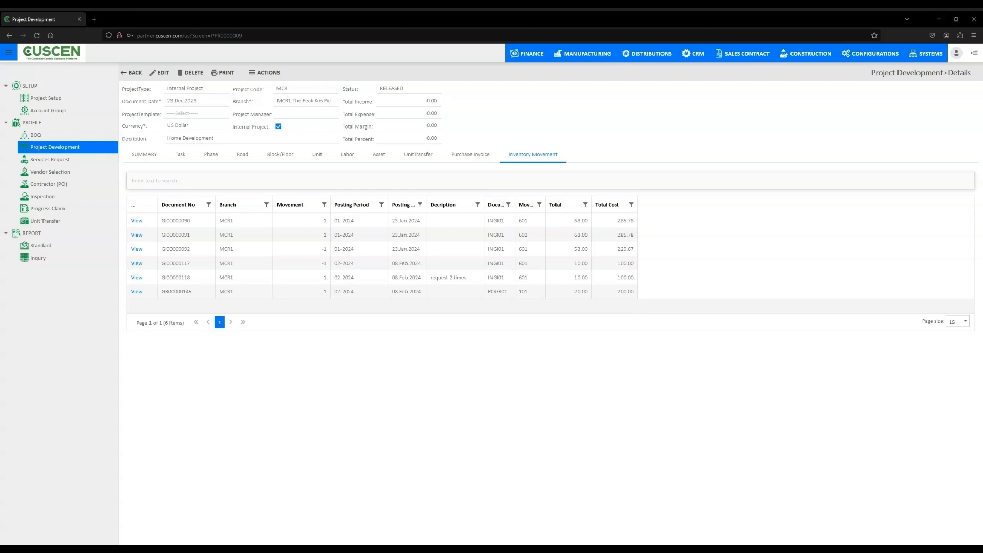
- List the services requests from 01.Jan.2024 with status ALL, without limiting them to those needing own approval
left_click(61, 159)
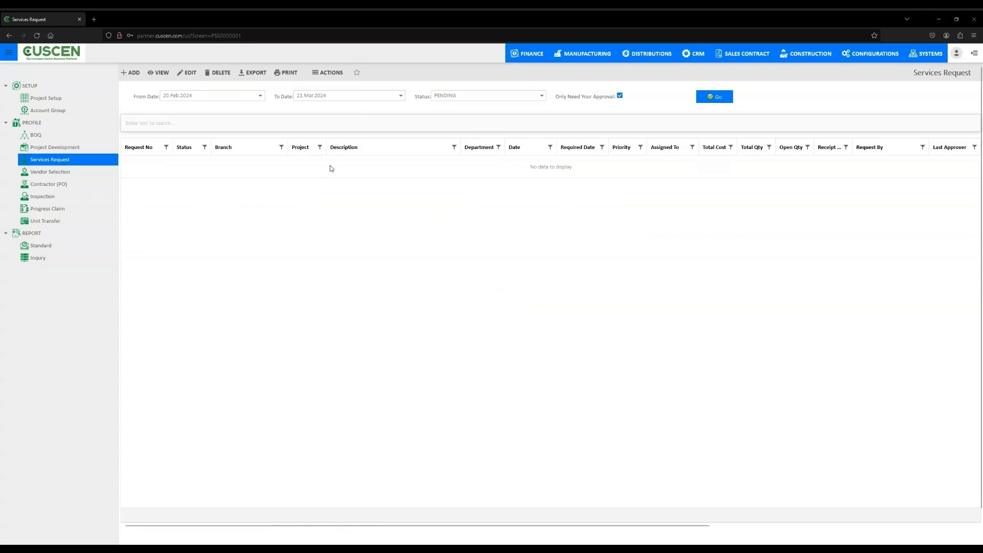
left_click(260, 95)
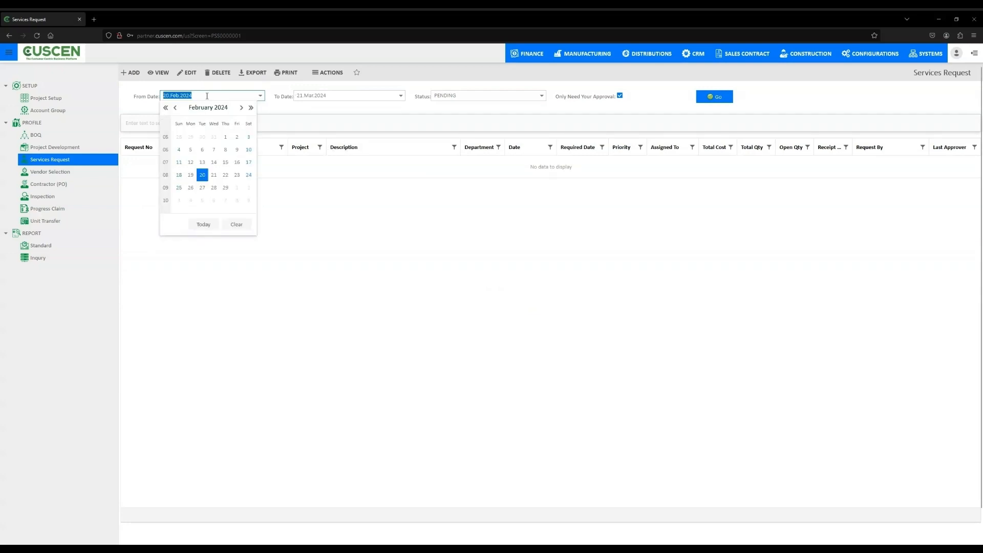
left_click(176, 108)
left_click(176, 108)
left_click(241, 107)
left_click(190, 137)
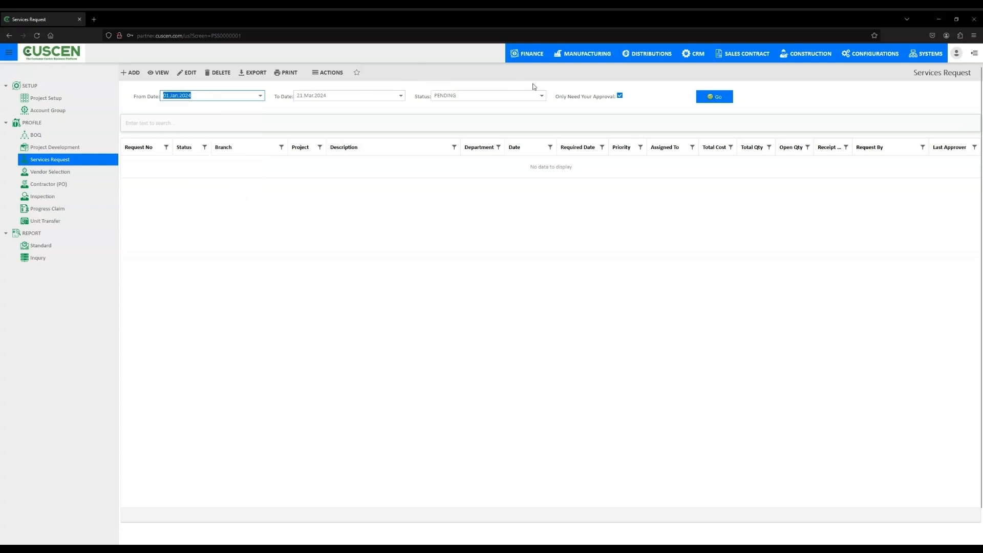
left_click(541, 95)
left_click(453, 159)
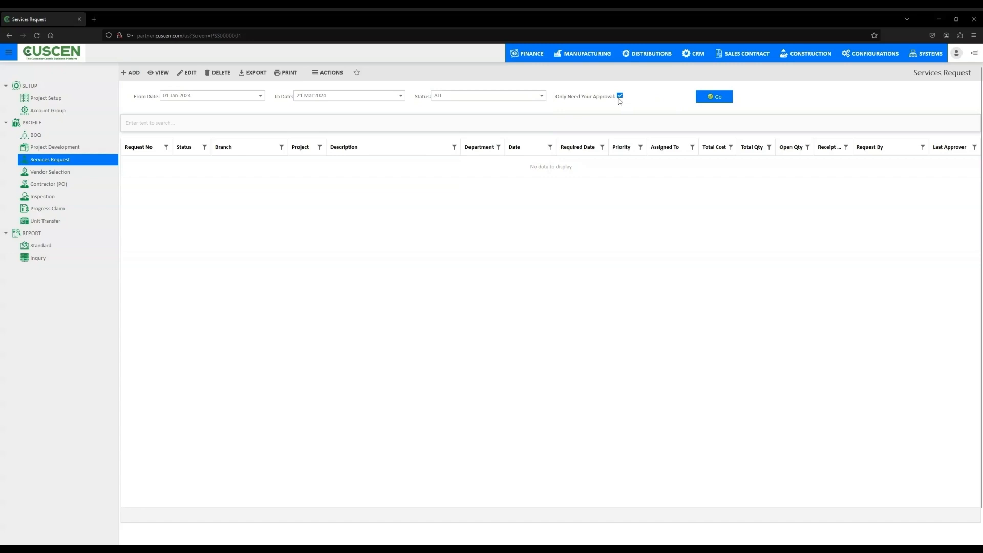
left_click(619, 97)
left_click(708, 97)
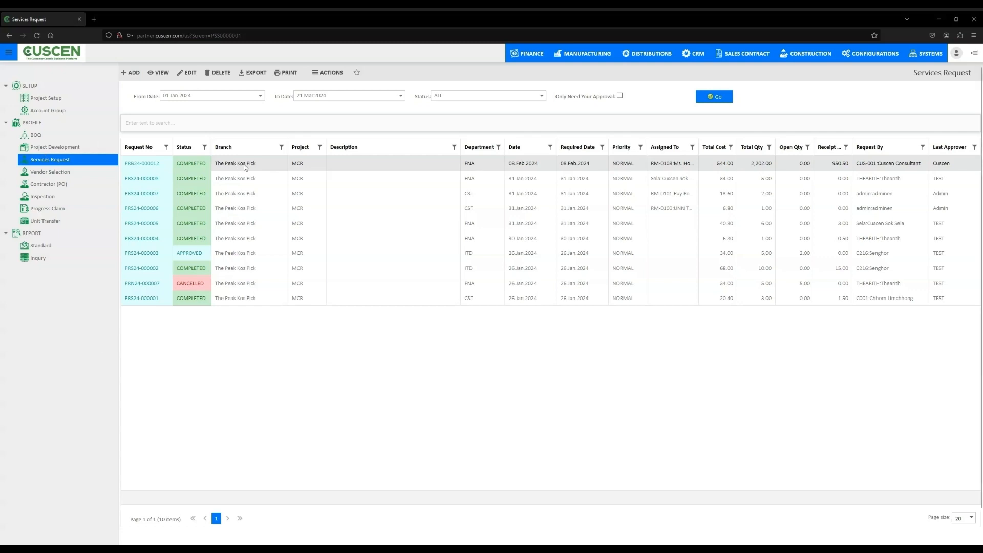
- Review the items, summary, unit and material details of the services request dated 08.Feb.2024
double_click(245, 166)
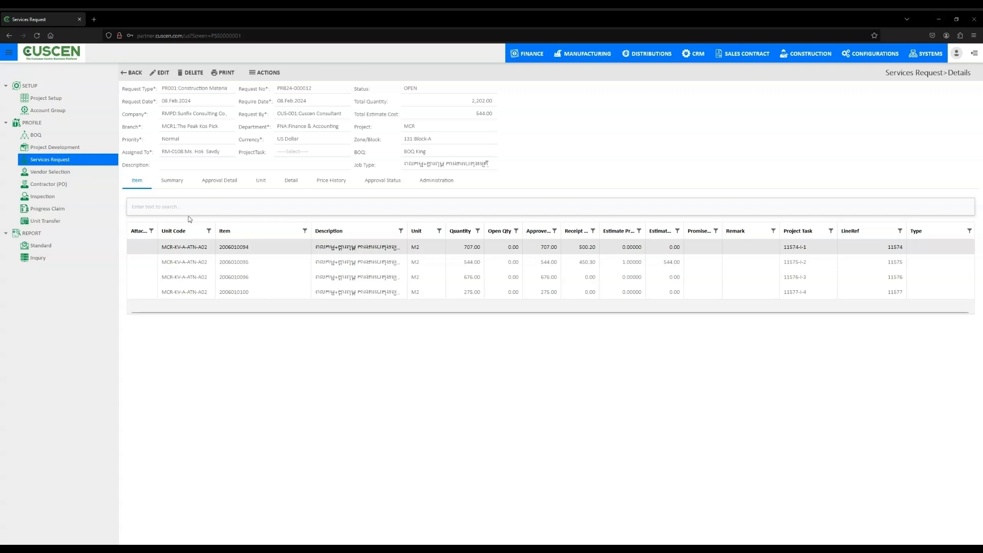
left_click(170, 182)
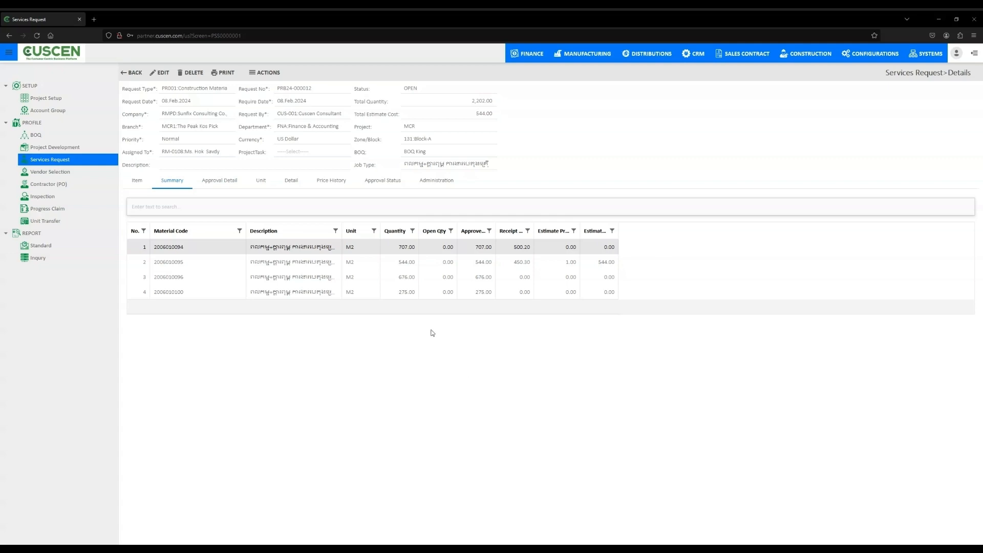
left_click(263, 183)
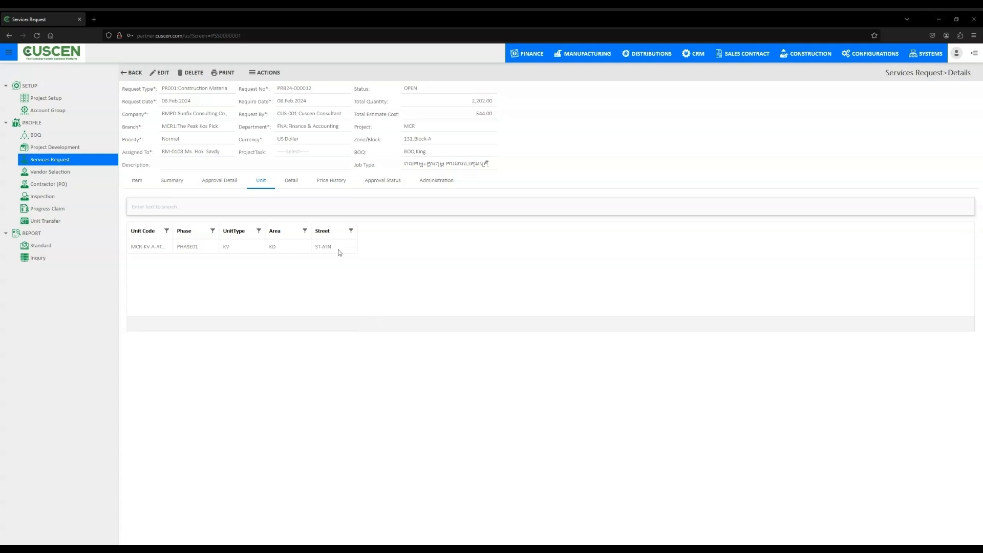
left_click(290, 180)
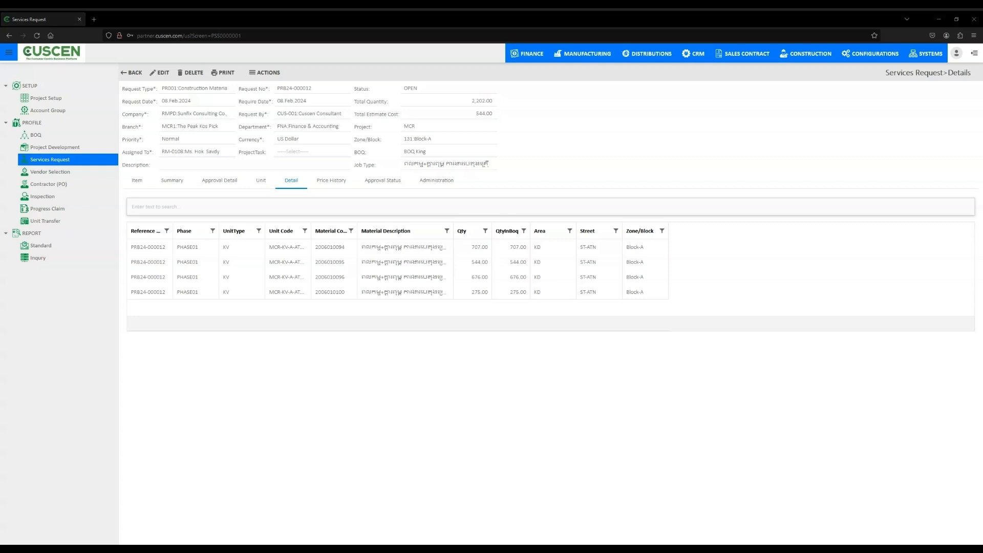
- List the vendor selection quotations from 01.Jan.2024 with status ALL
left_click(60, 174)
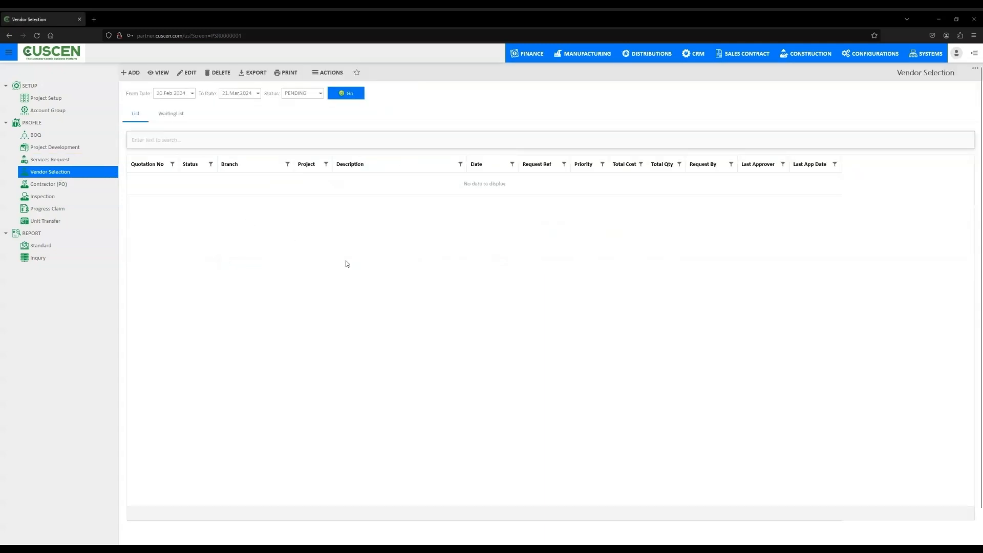
left_click(193, 94)
left_click(159, 103)
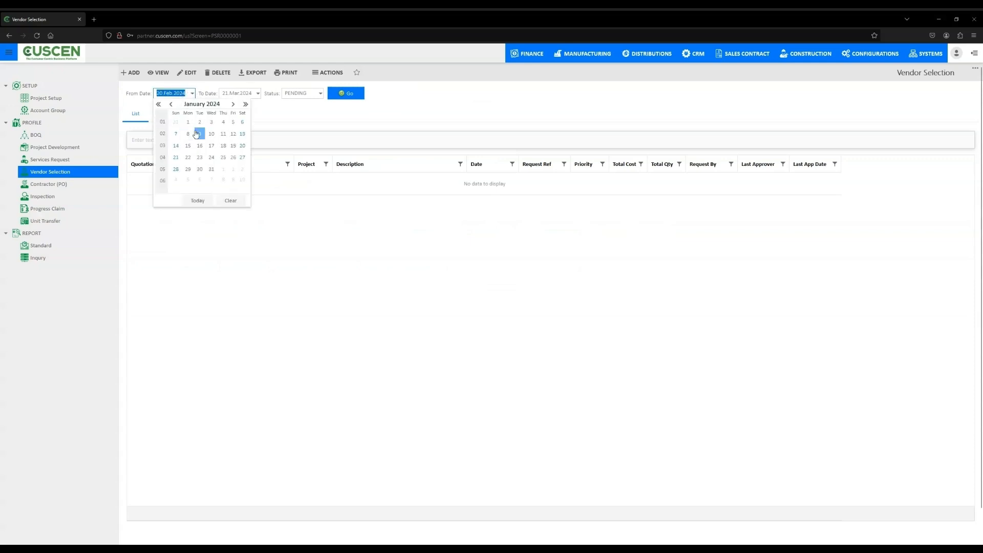
left_click(185, 122)
left_click(319, 94)
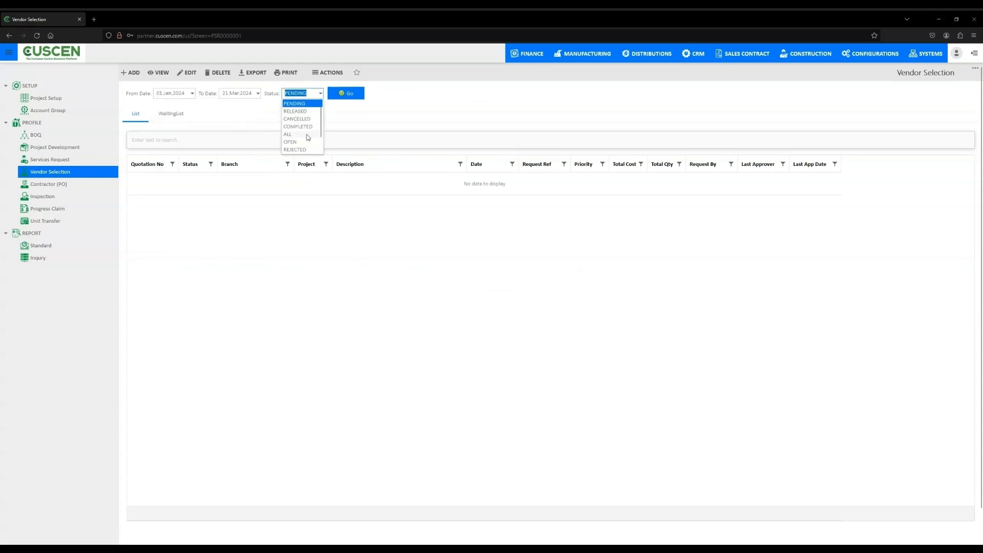
left_click(301, 137)
left_click(342, 96)
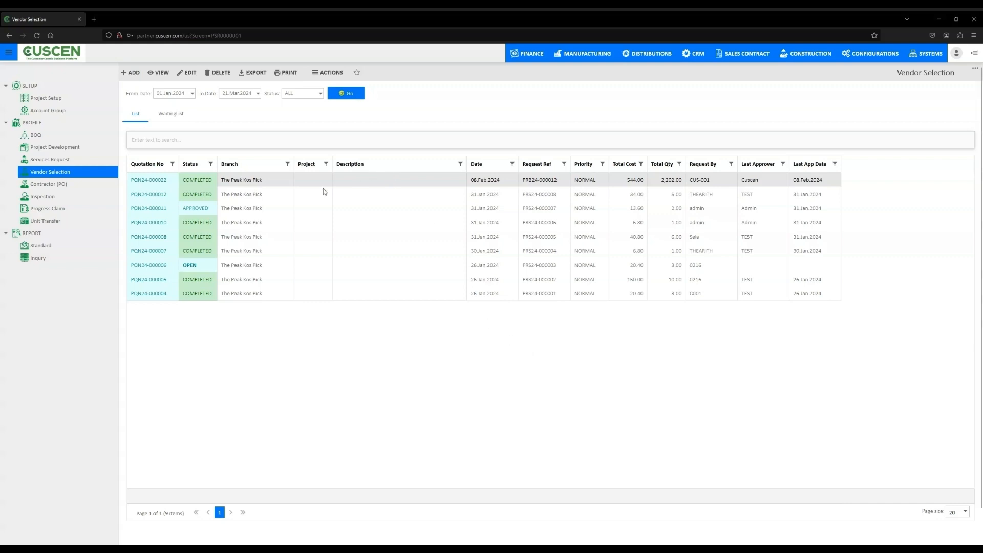
- Review the 08.Feb.2024 quotation's items, summary, bidding vendors, price history and purchases
double_click(255, 180)
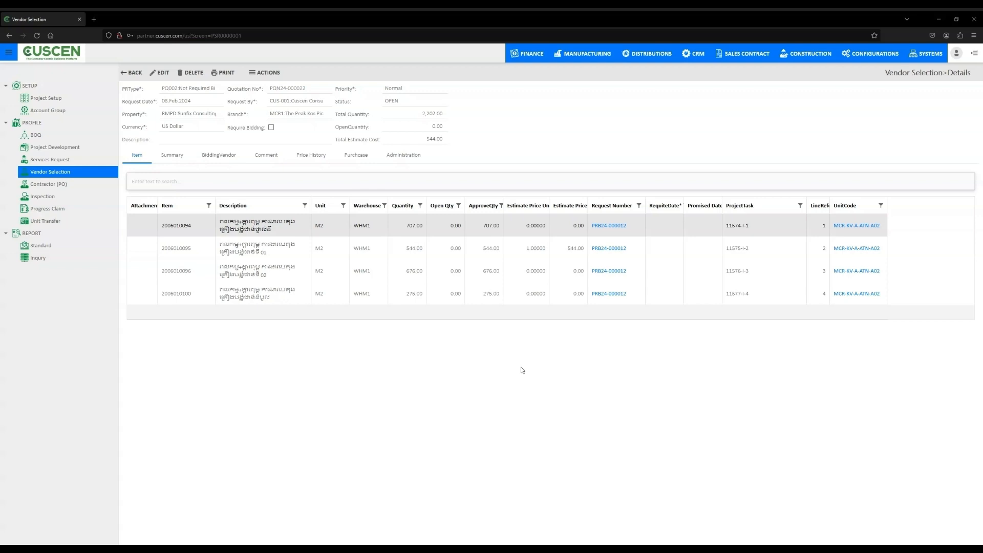
left_click(176, 157)
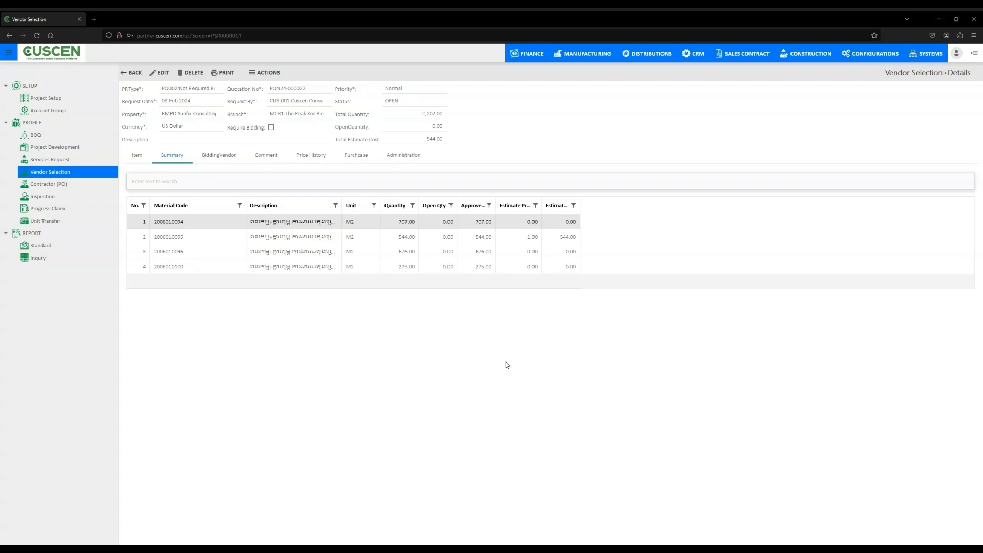
left_click(227, 155)
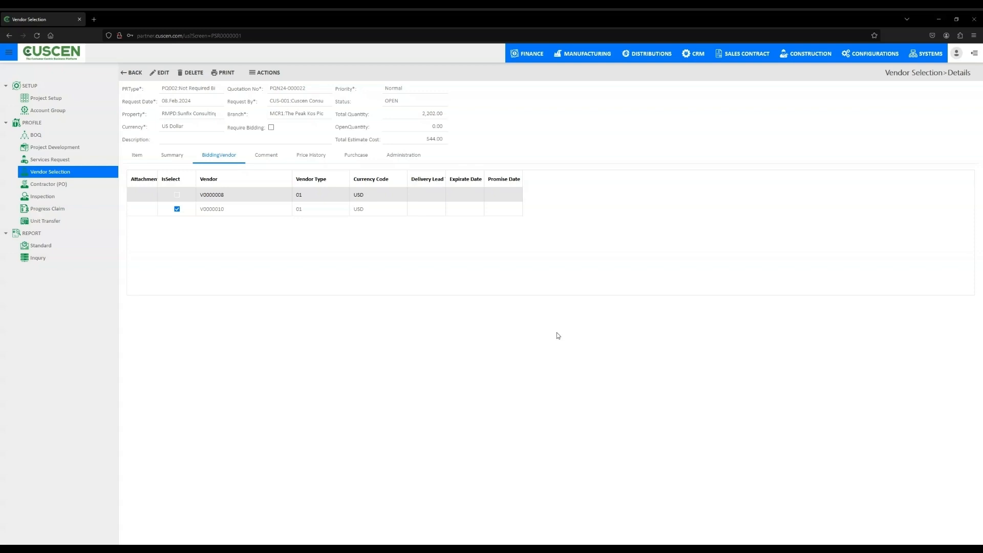
left_click(316, 155)
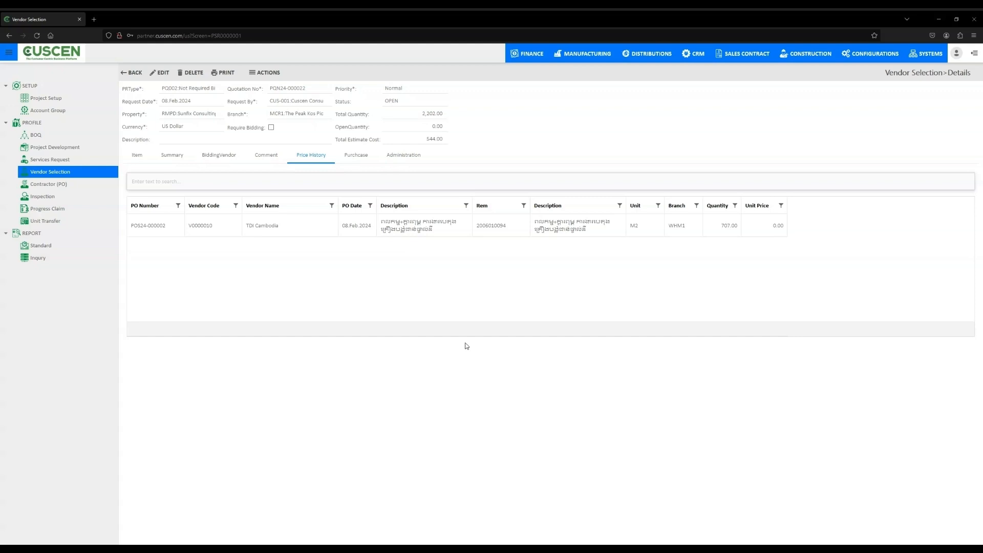
left_click(360, 164)
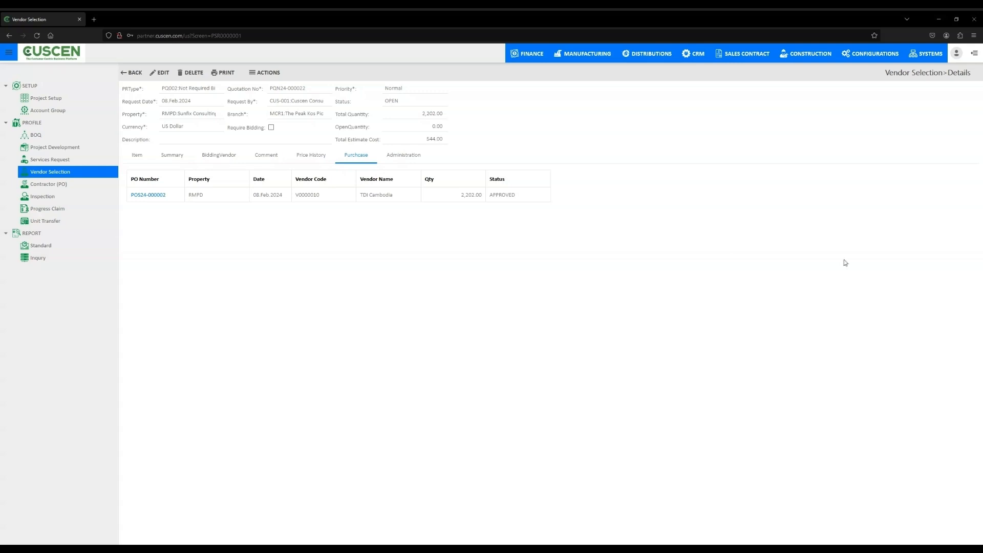
- List the contractor POs from 01.Jan.2024 with status ALL, without limiting them to those needing own approval
left_click(57, 187)
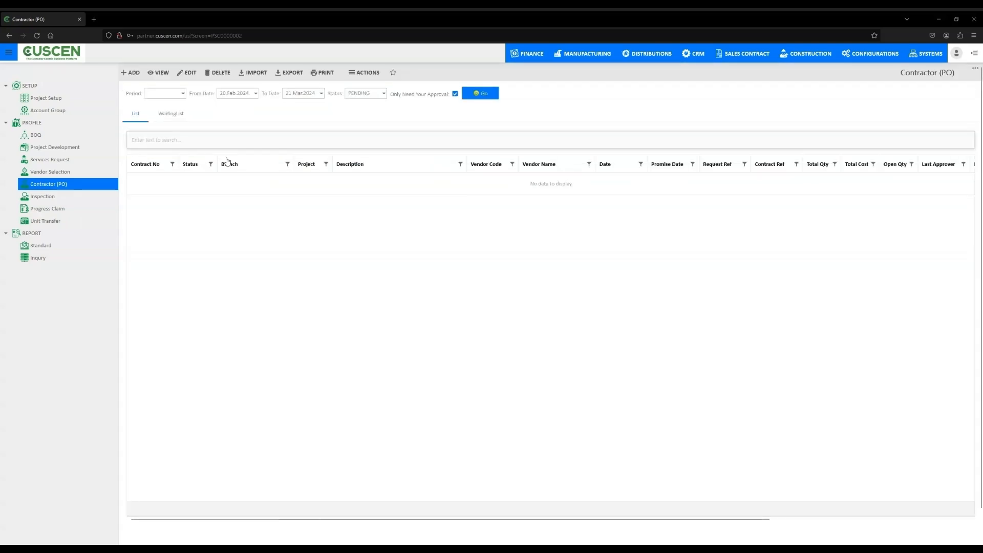
left_click(255, 93)
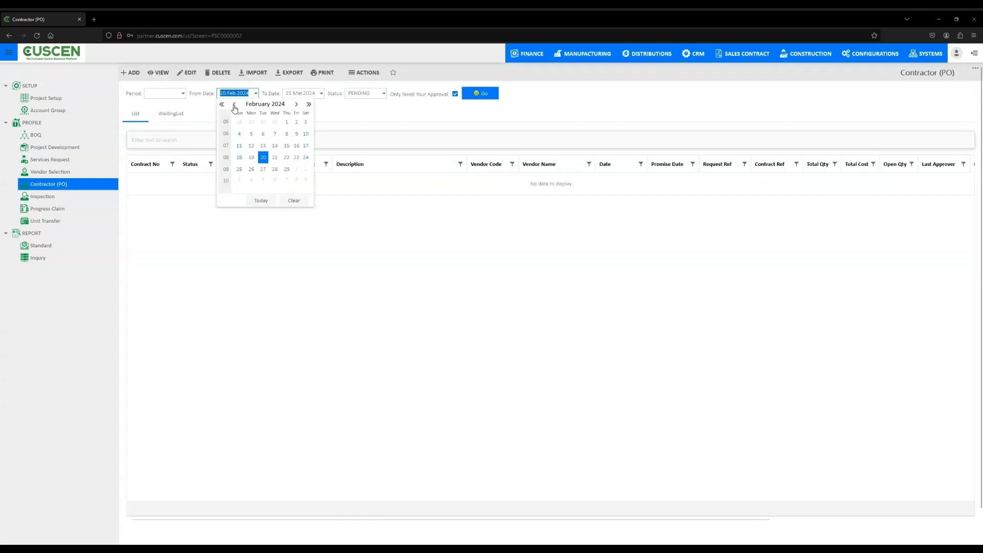
left_click(233, 106)
left_click(251, 124)
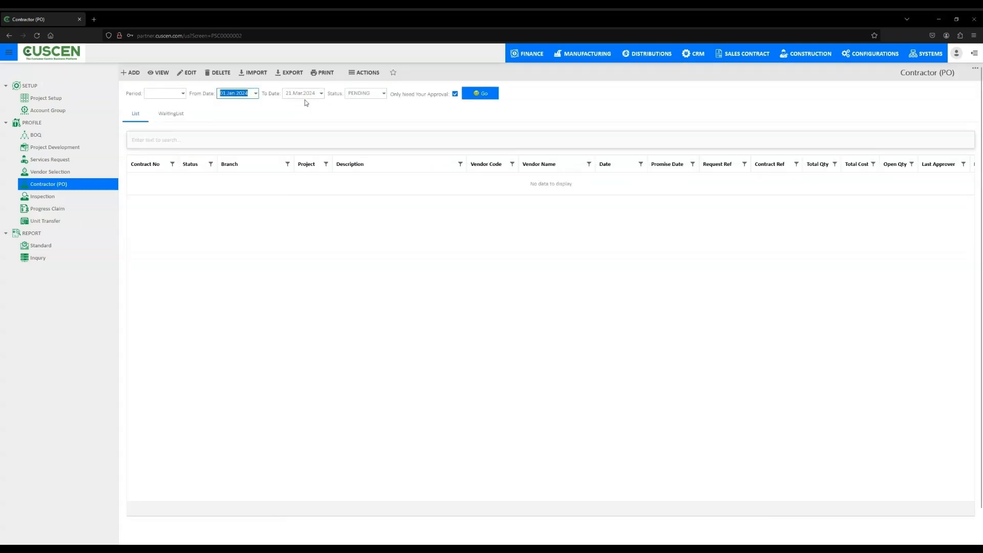
left_click(383, 94)
left_click(365, 135)
left_click(455, 93)
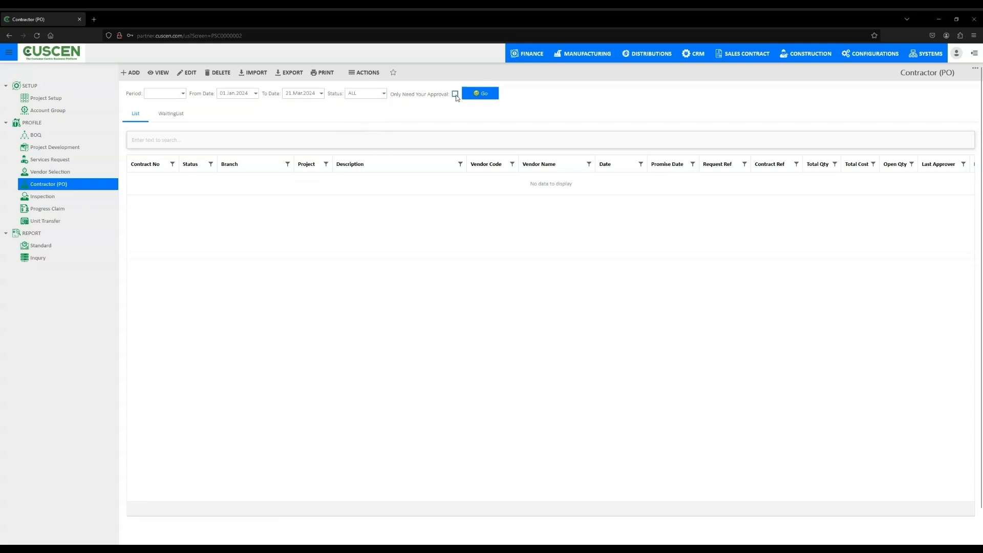
left_click(479, 93)
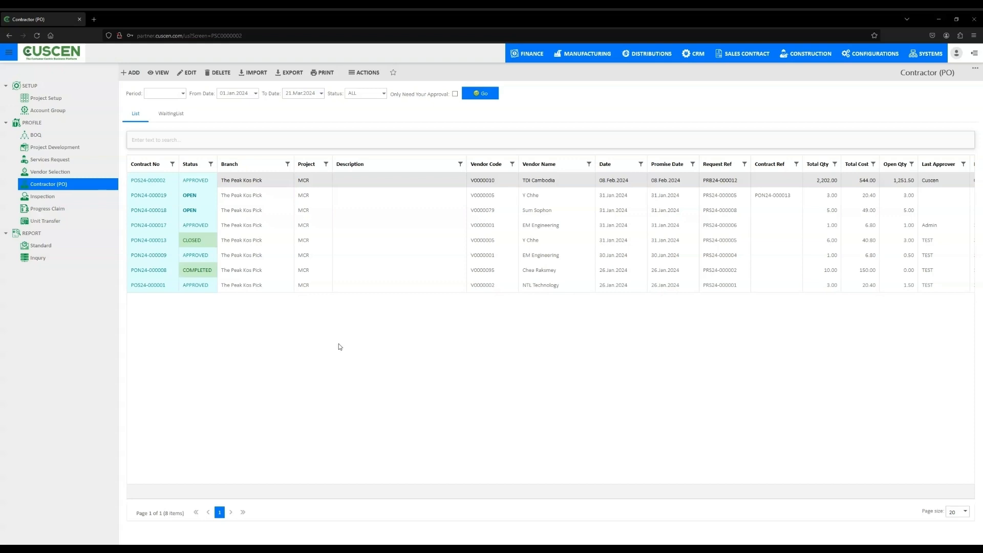
- Check the contractor PO waiting list and open the approved EM Engineering contract dated 31.Jan.2024 from the main list
left_click(162, 115)
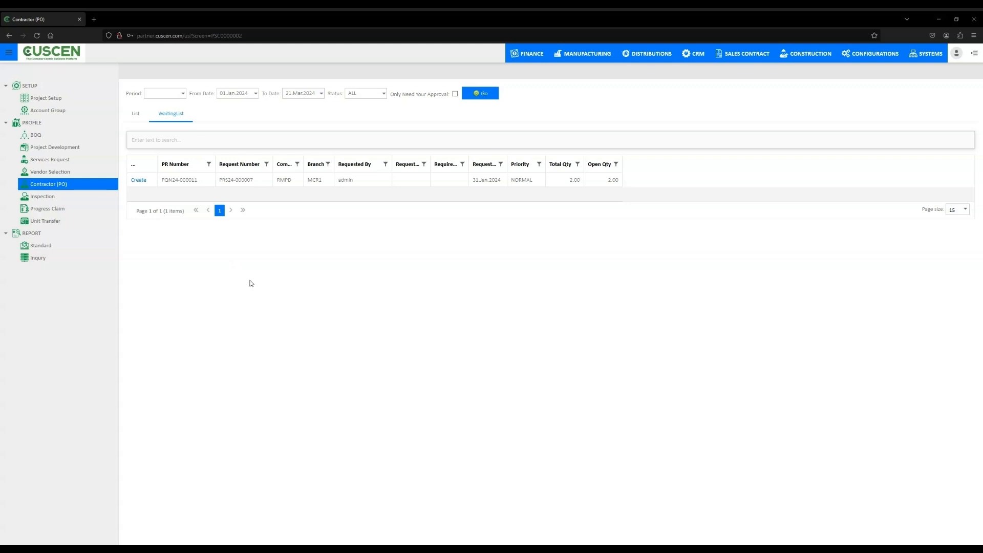
left_click(135, 117)
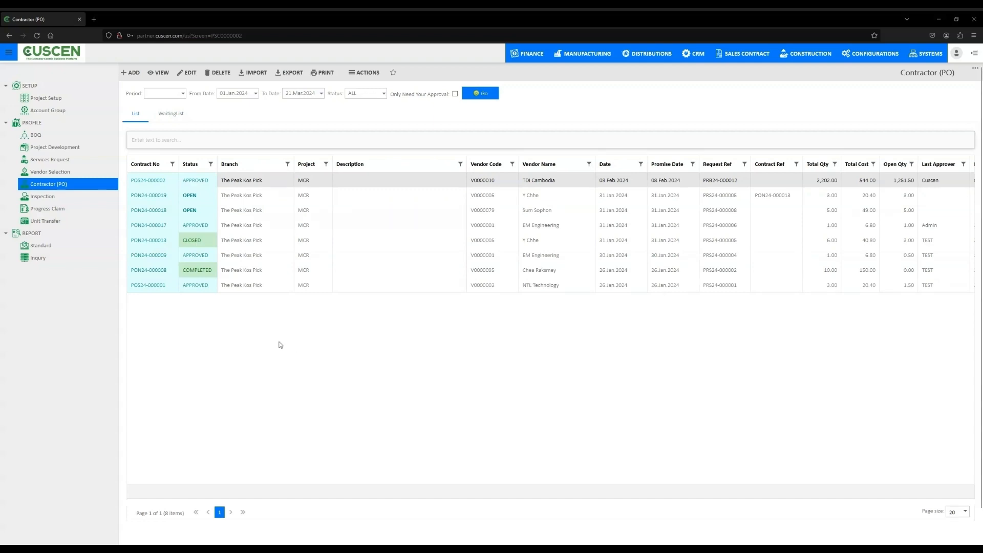
left_click(165, 226)
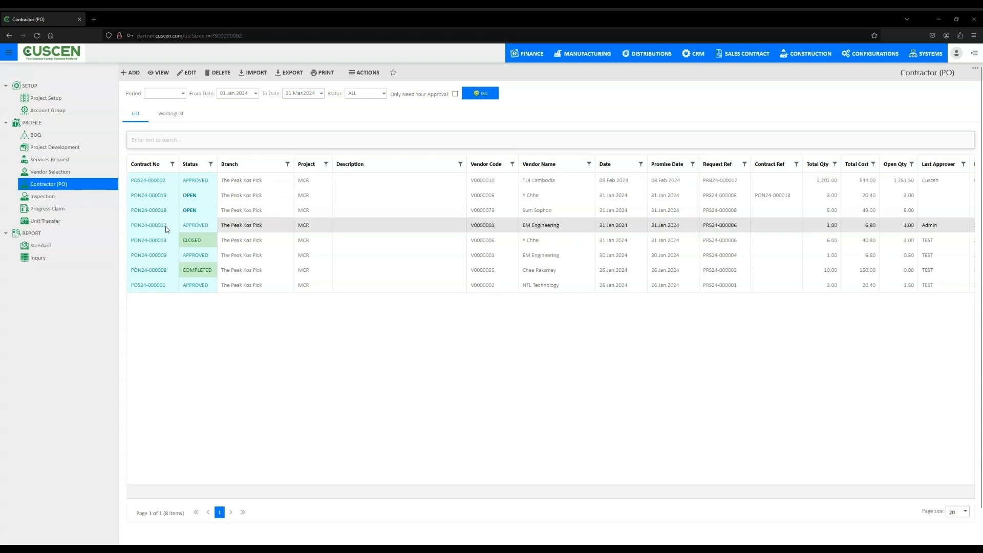
double_click(423, 228)
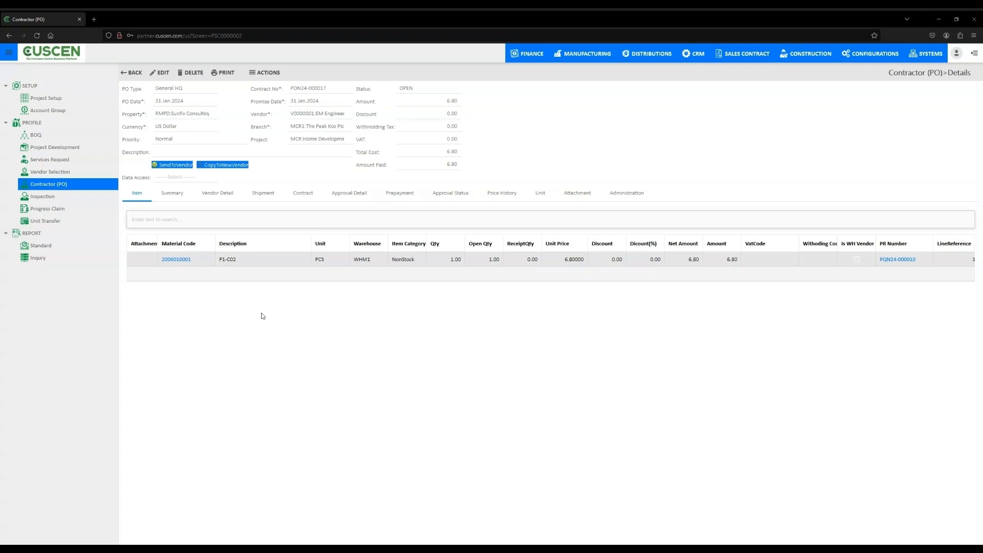
- Review the EM Engineering contract's vendor details, price history and unit
left_click(223, 198)
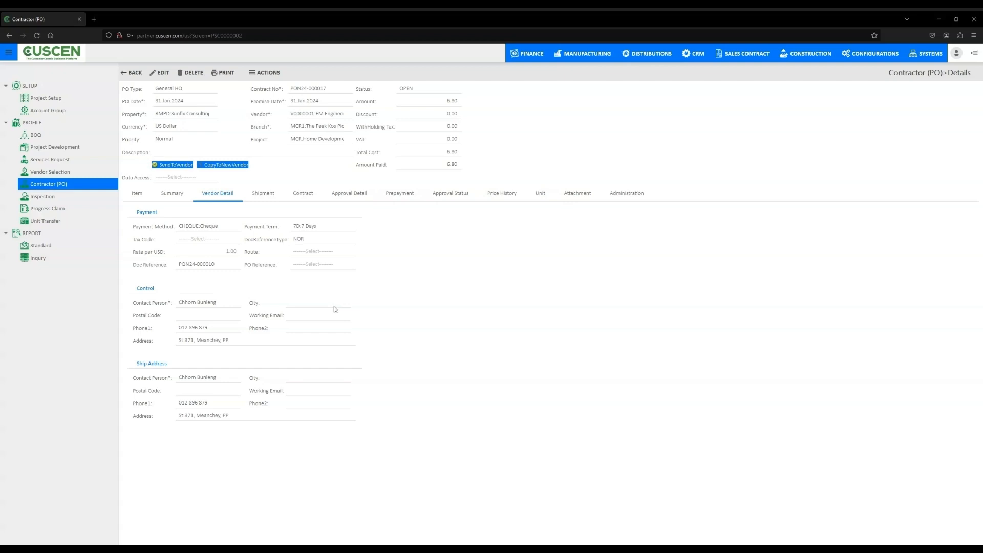
left_click(504, 195)
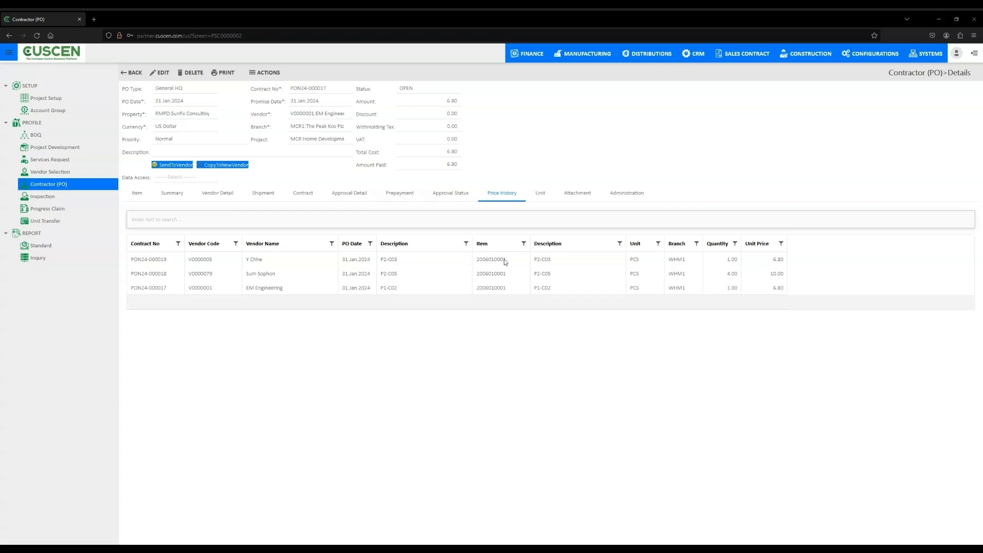
left_click(543, 201)
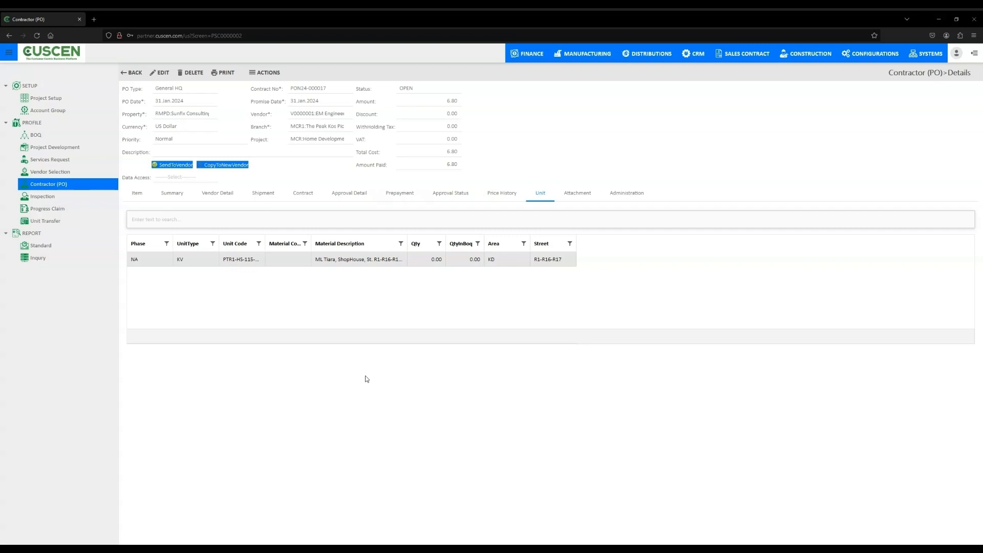
- Start a by-percentage inspection for the first EM Engineering PO, with EM Engineering as the vendor
left_click(66, 198)
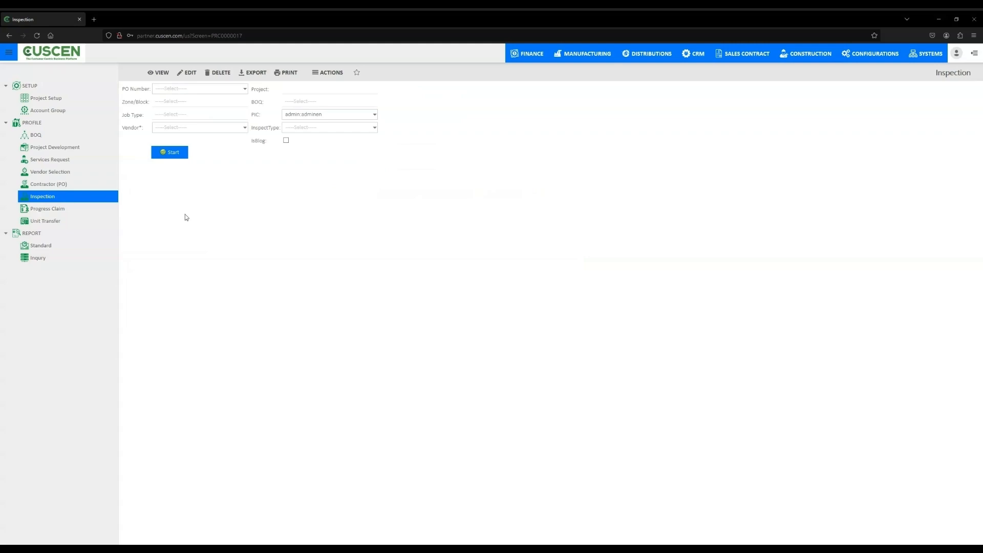
left_click(245, 89)
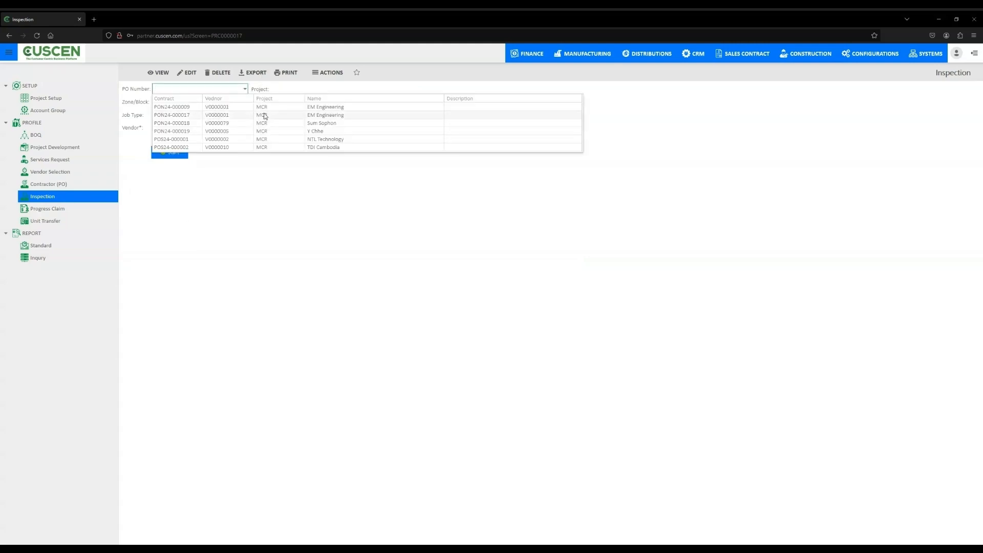
left_click(236, 107)
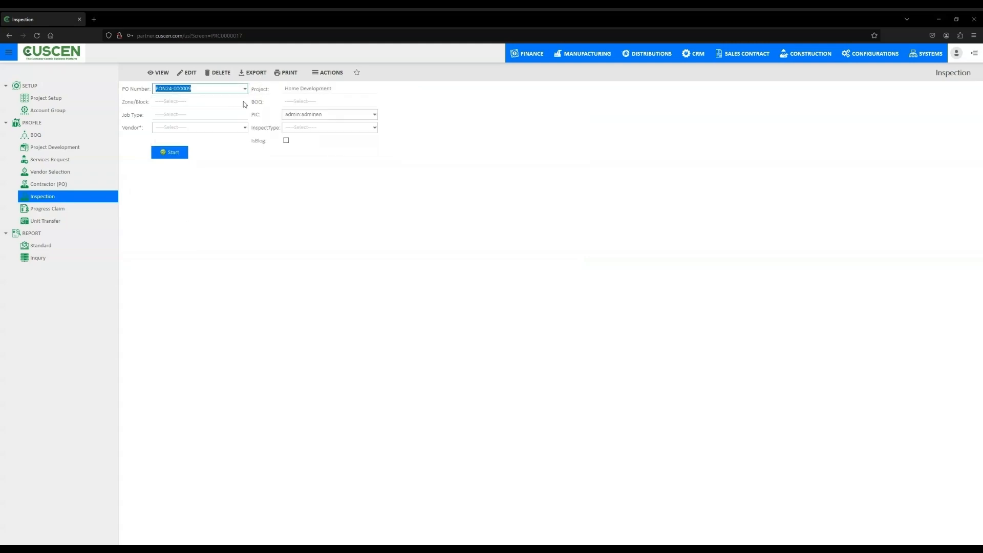
left_click(244, 127)
left_click(280, 97)
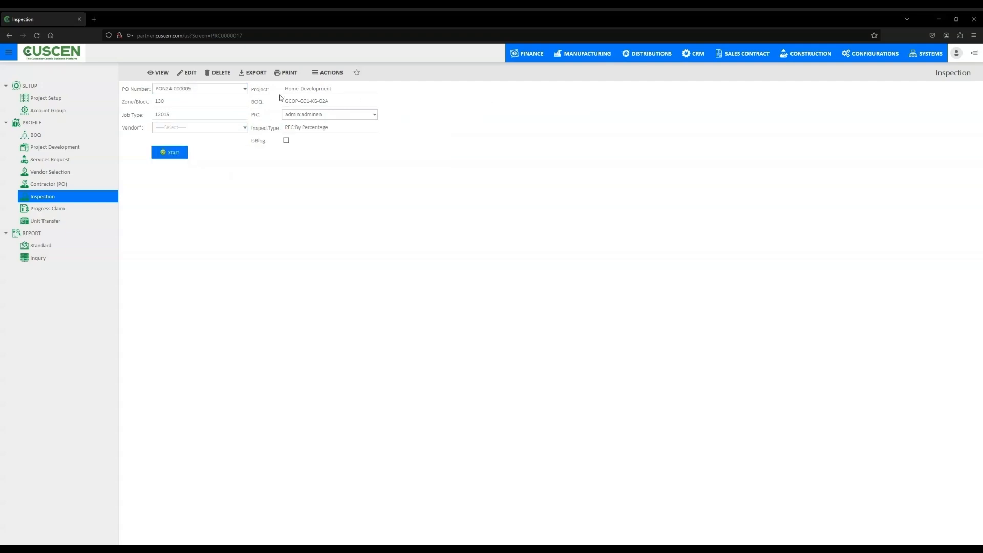
left_click(245, 127)
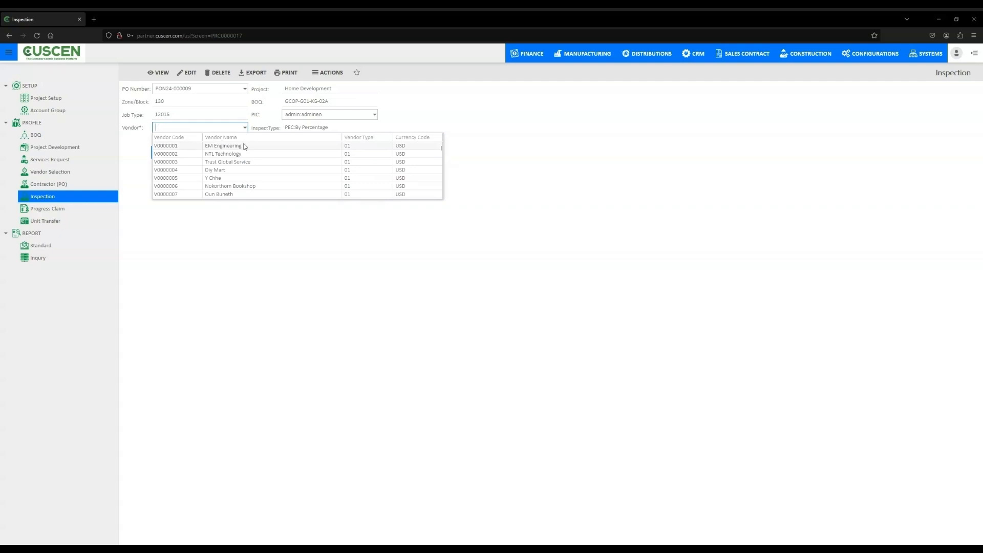
left_click(244, 146)
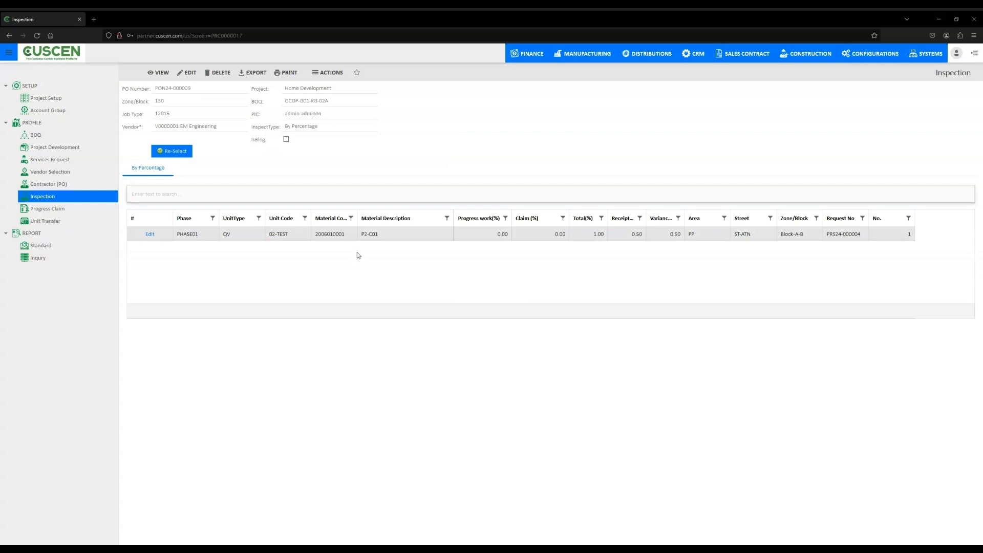
- Reset the inspection selection and start it again with the same EM Engineering PO and vendor
left_click(245, 88)
left_click(179, 155)
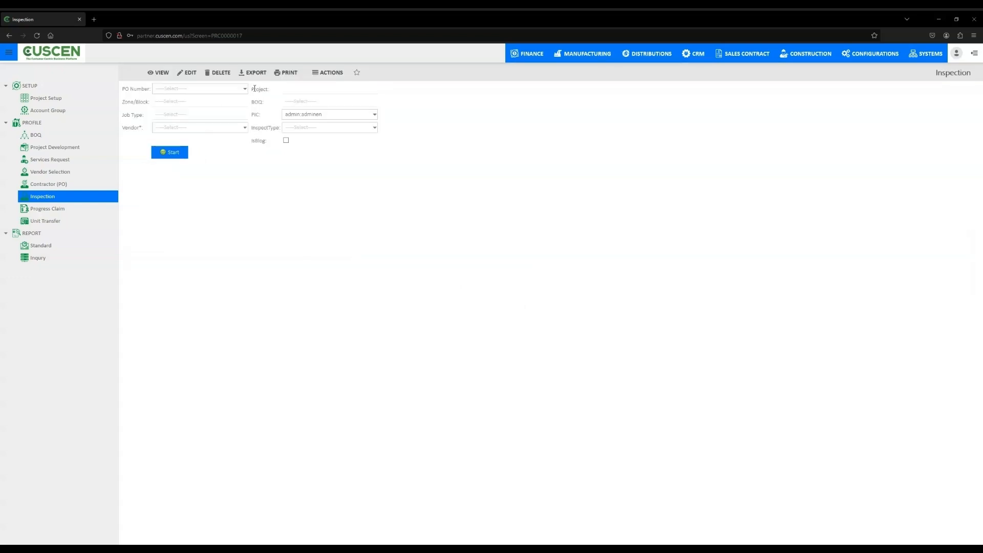
left_click(244, 89)
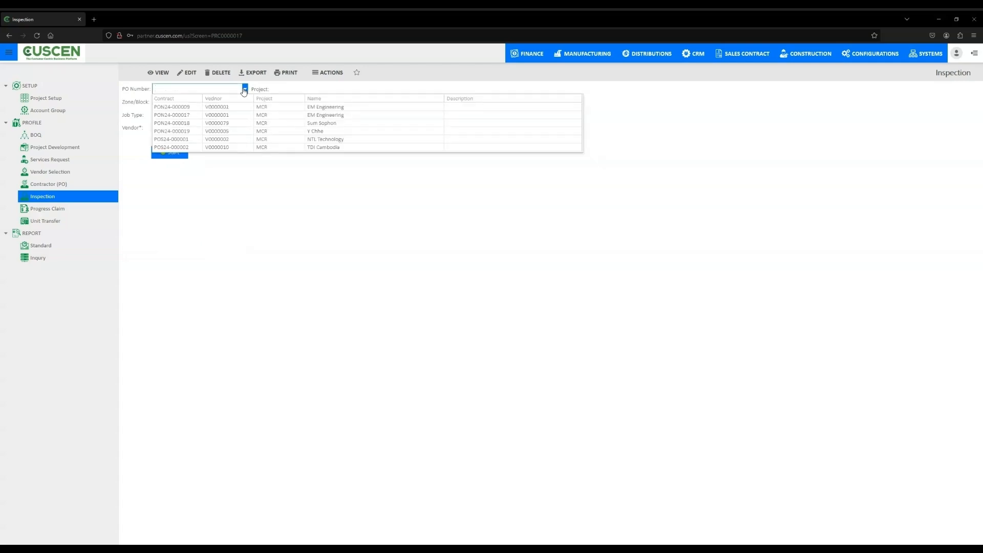
left_click(207, 108)
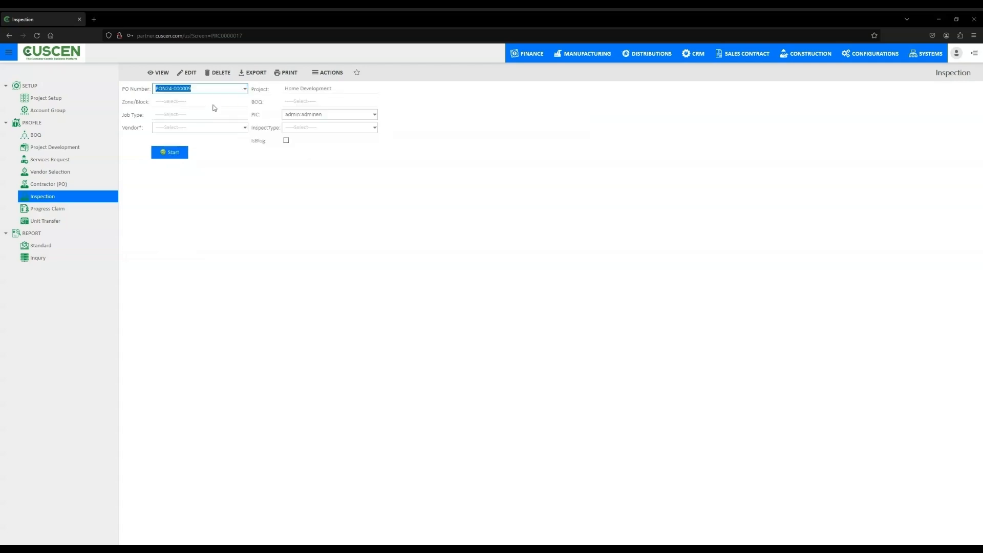
left_click(244, 128)
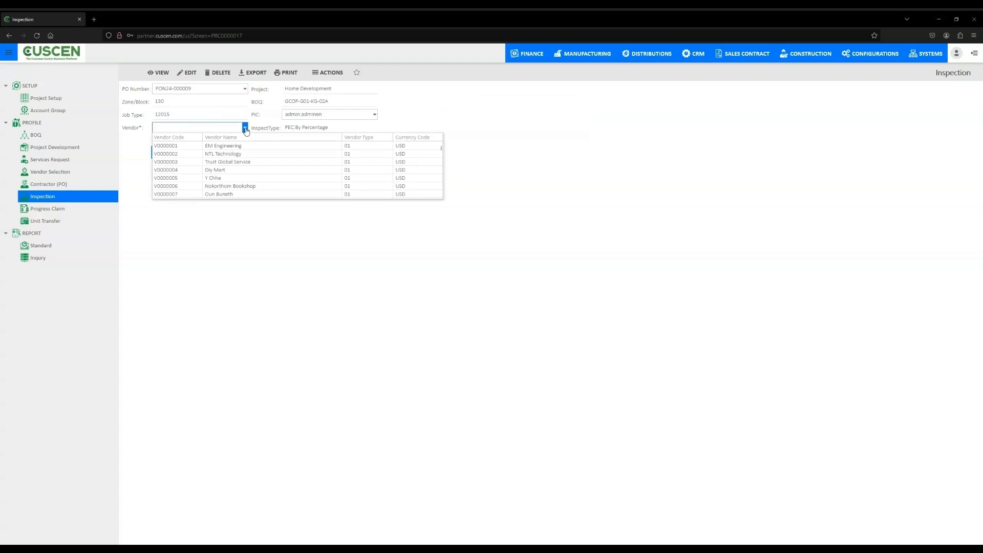
left_click(228, 147)
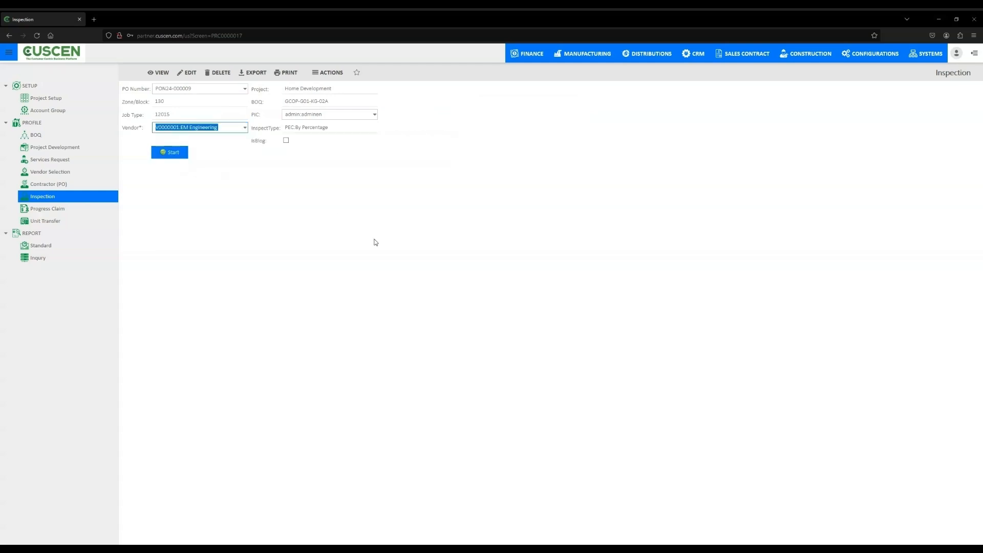
left_click(170, 156)
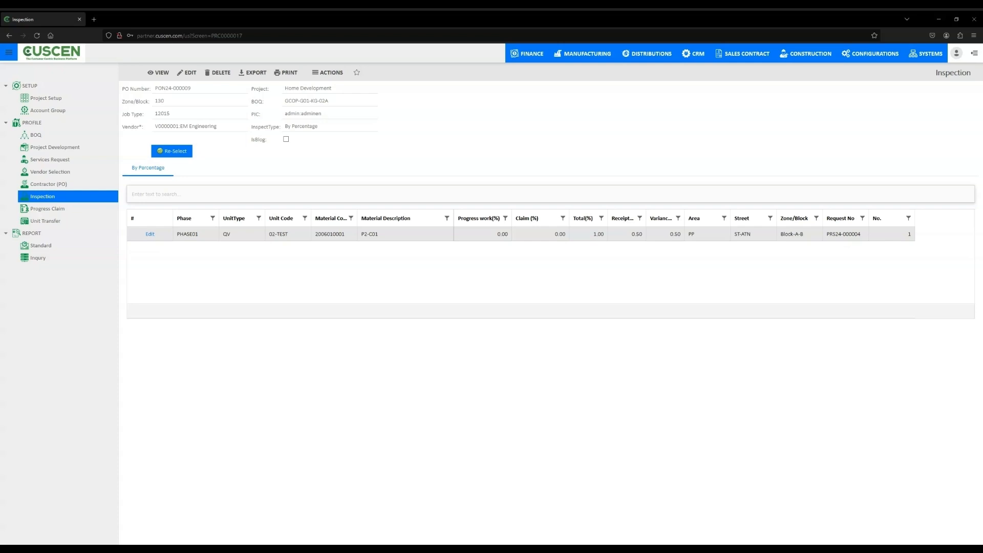
- List the progress claims dated from 01.Jan.2024 to 21.Mar.2024
left_click(43, 209)
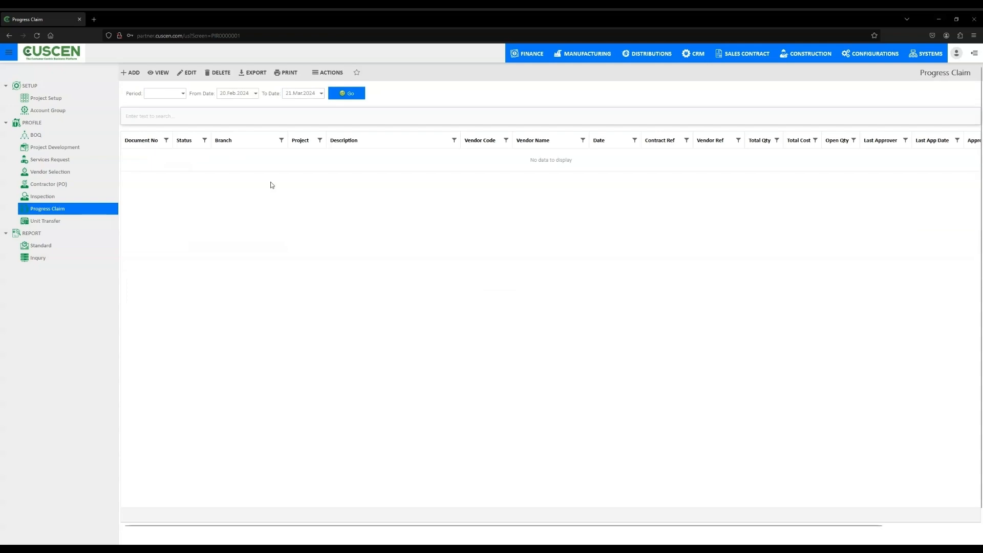
left_click(256, 93)
left_click(234, 103)
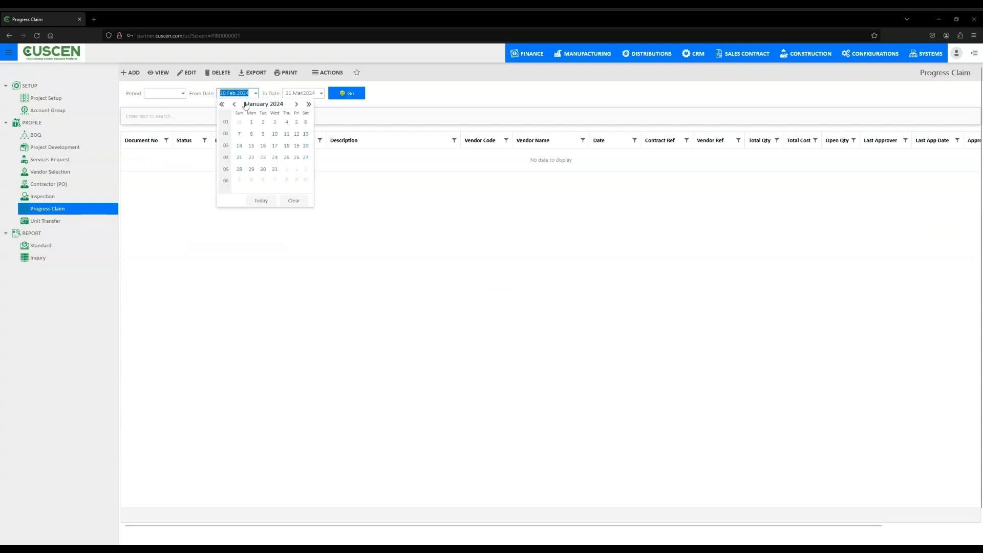
left_click(251, 122)
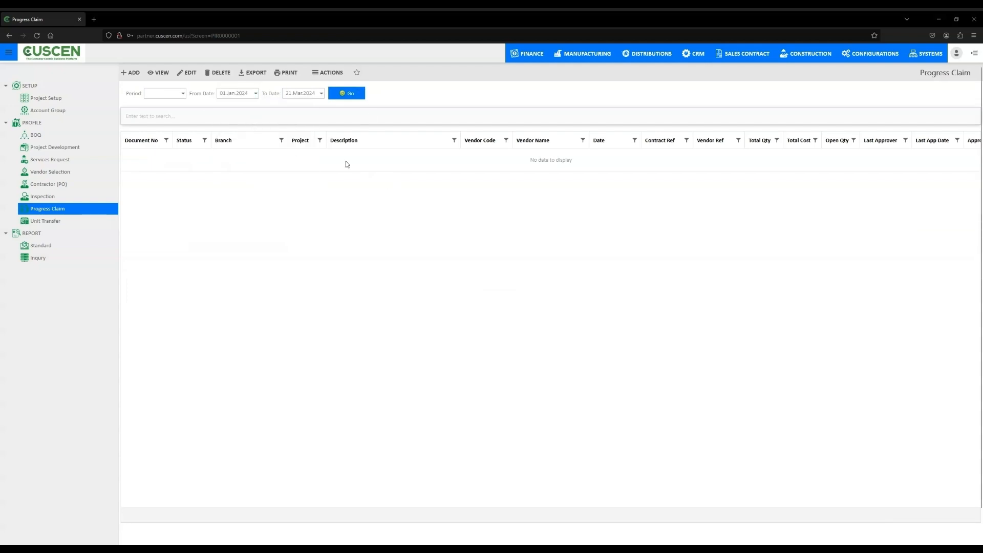
left_click(350, 98)
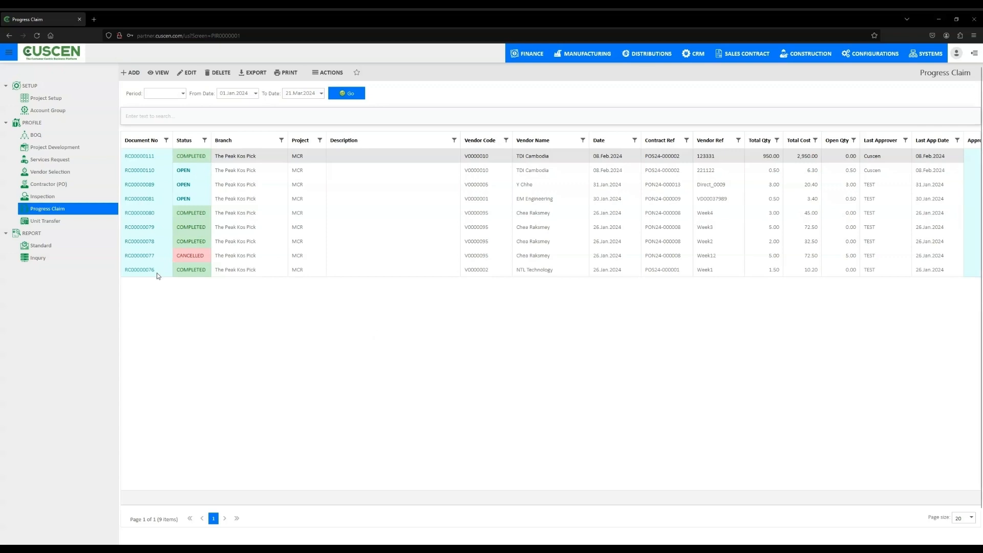
- Open NTL Technology's completed progress claim of 26.Jan.2024 and review its finance details, invoice and approval status
left_click(285, 273)
triple_click(284, 273)
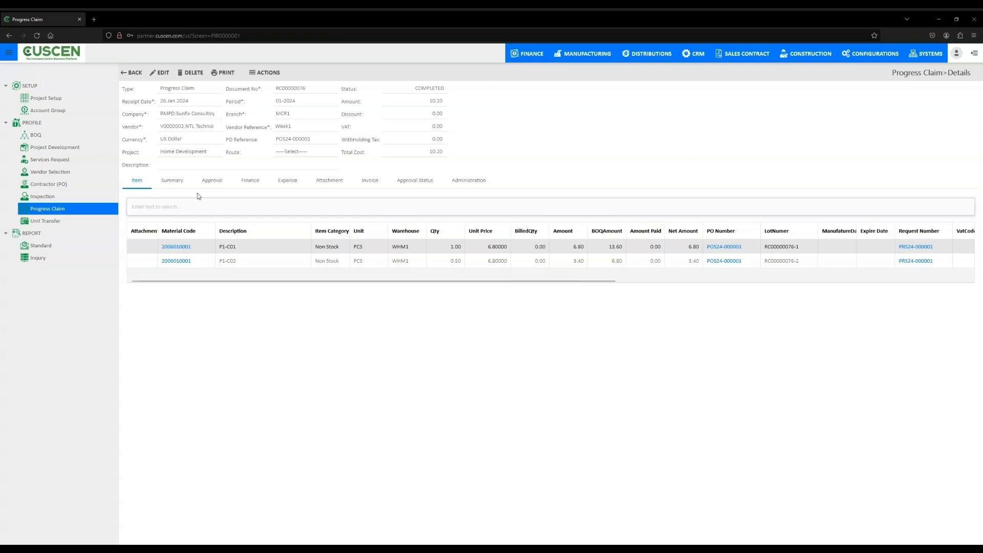
left_click(251, 182)
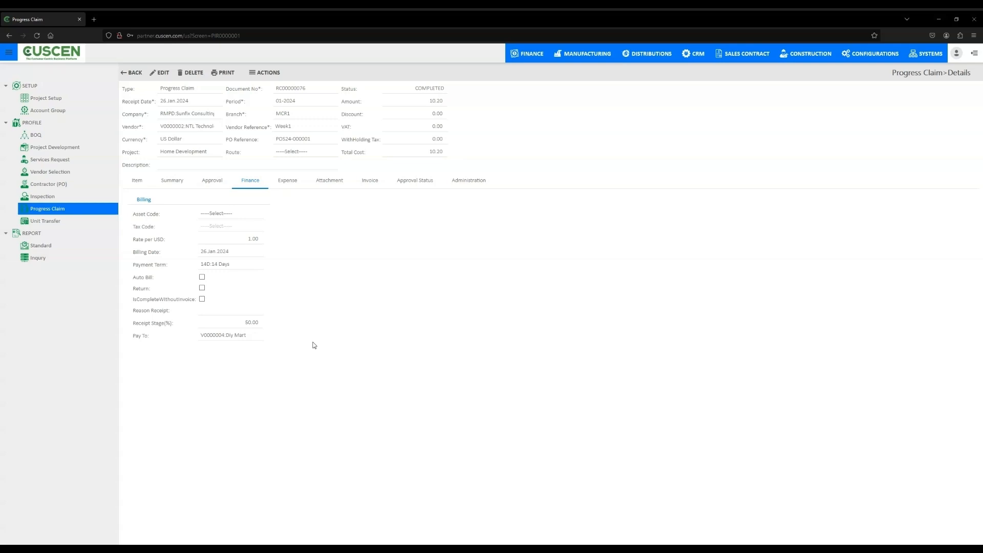
left_click(369, 181)
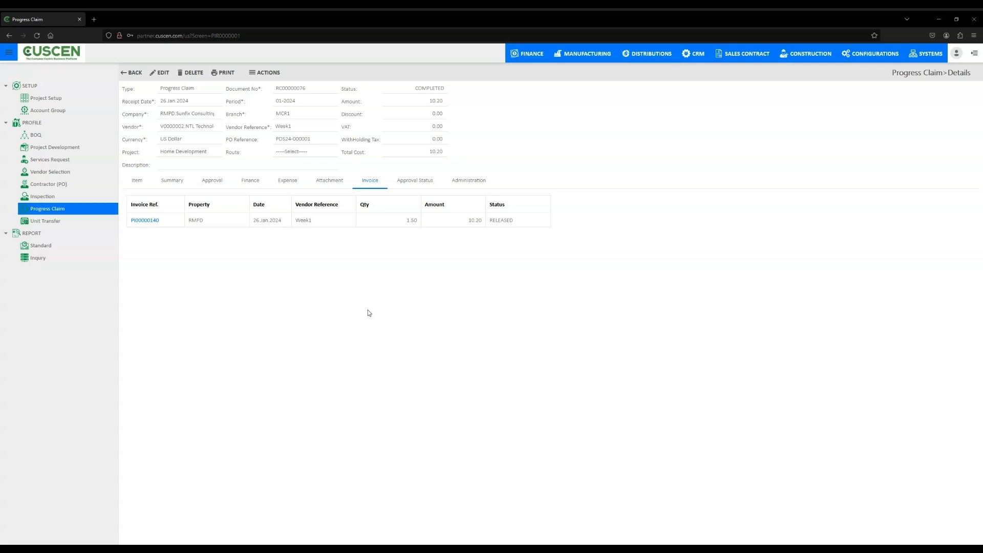
left_click(420, 182)
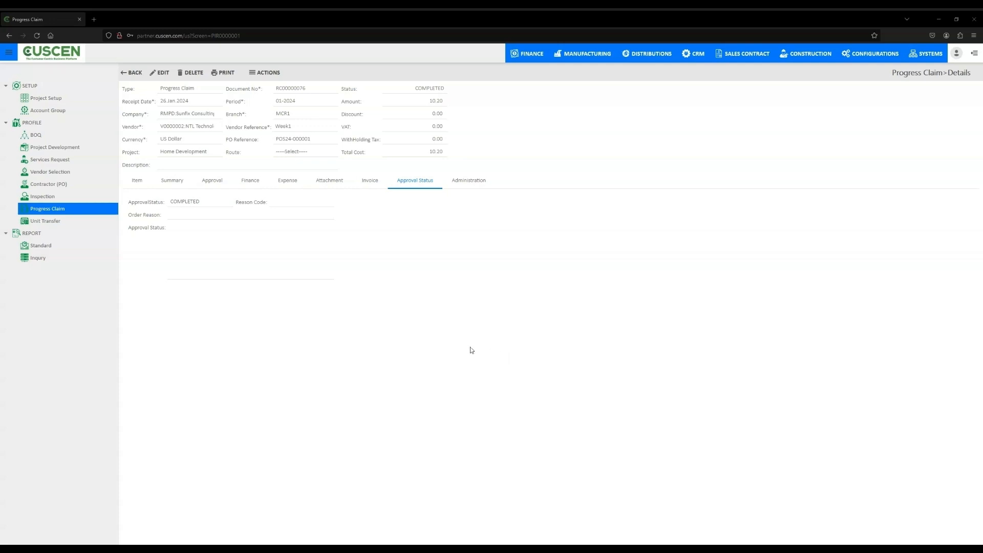
- Begin a unit transfer with run date 01.Jan.2024 and the Home Development project
left_click(70, 224)
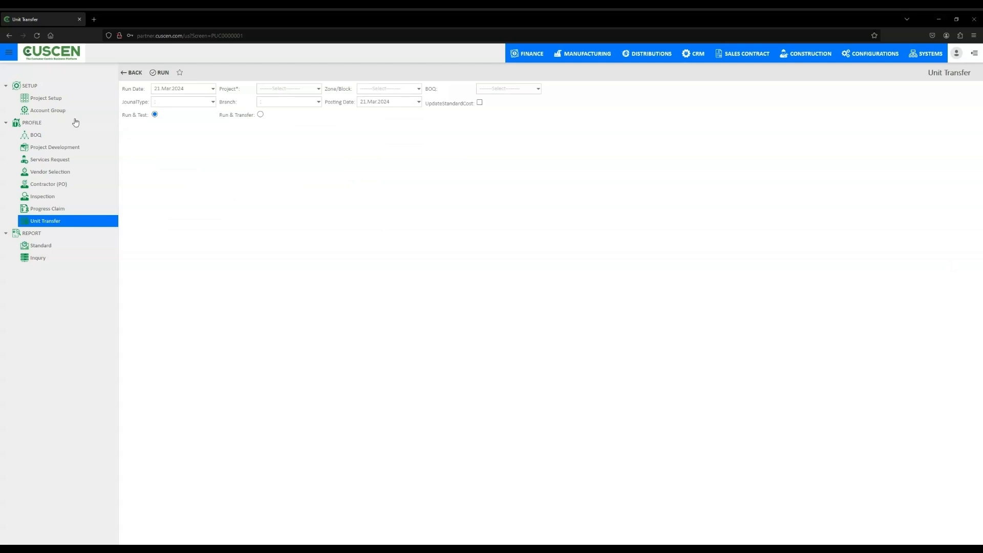
left_click(213, 91)
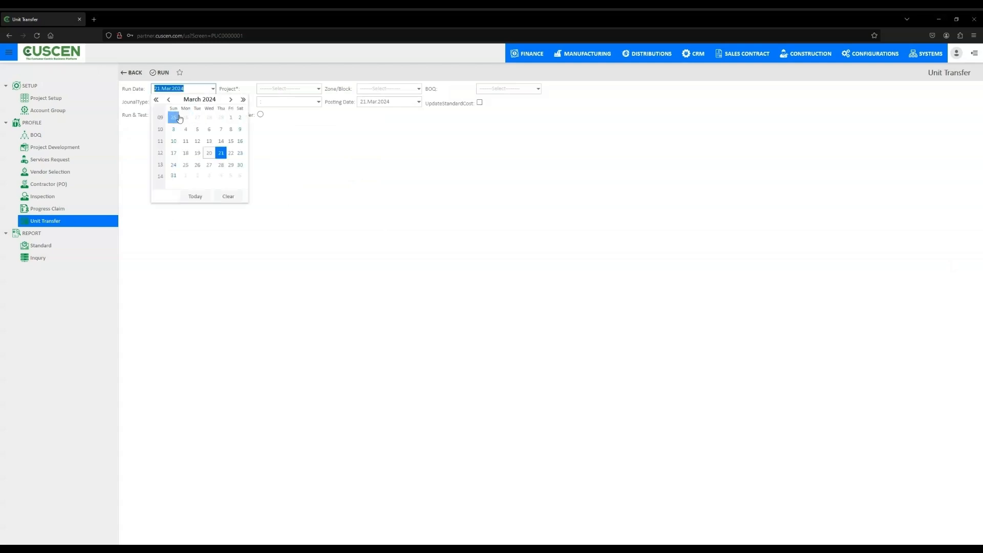
left_click(169, 99)
left_click(169, 99)
left_click(182, 119)
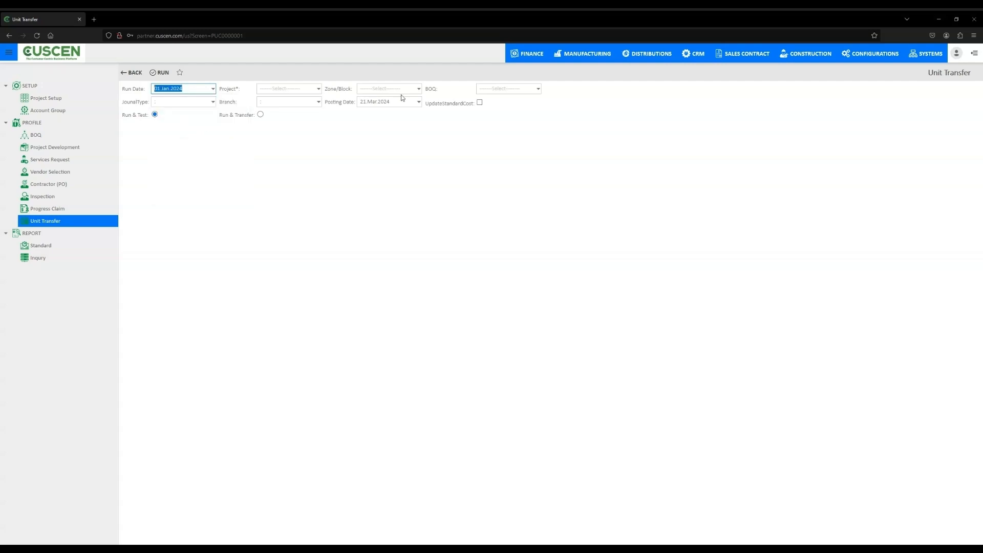
left_click(317, 89)
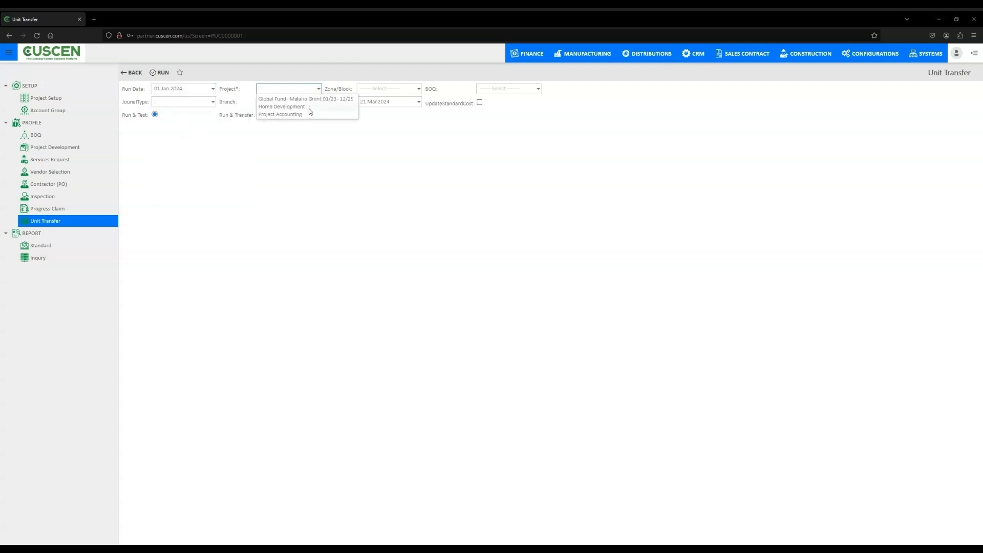
left_click(310, 108)
- Set the transfer's journal type to GL Cash Transfer and branch to MCR1 The Peak Kos Pick, and enable UpdateStandardCost
left_click(213, 102)
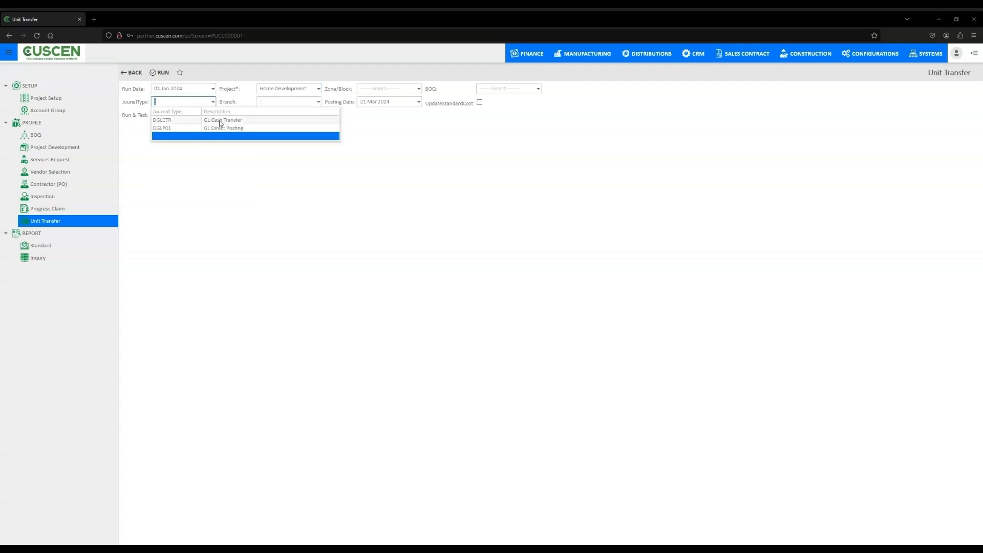
left_click(204, 120)
left_click(318, 104)
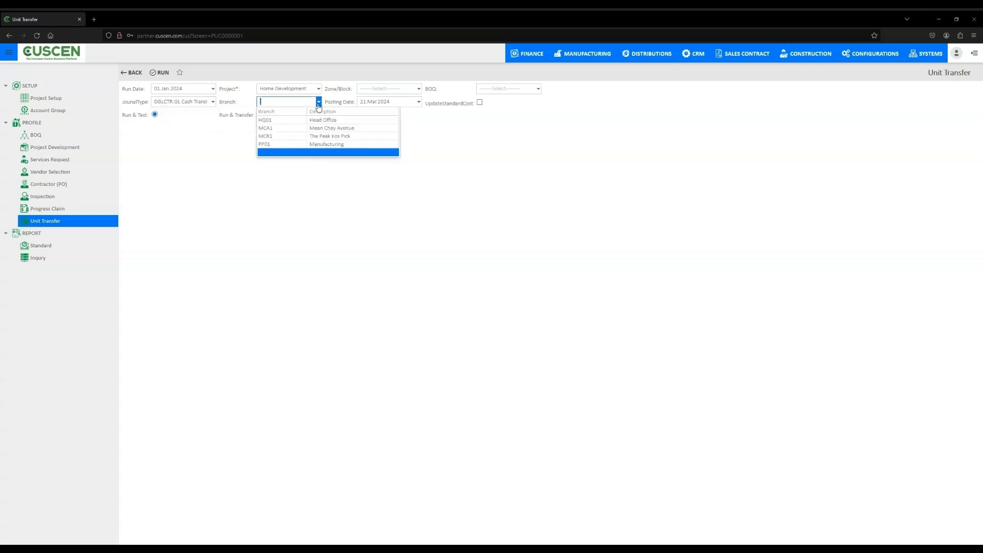
left_click(326, 136)
left_click(479, 103)
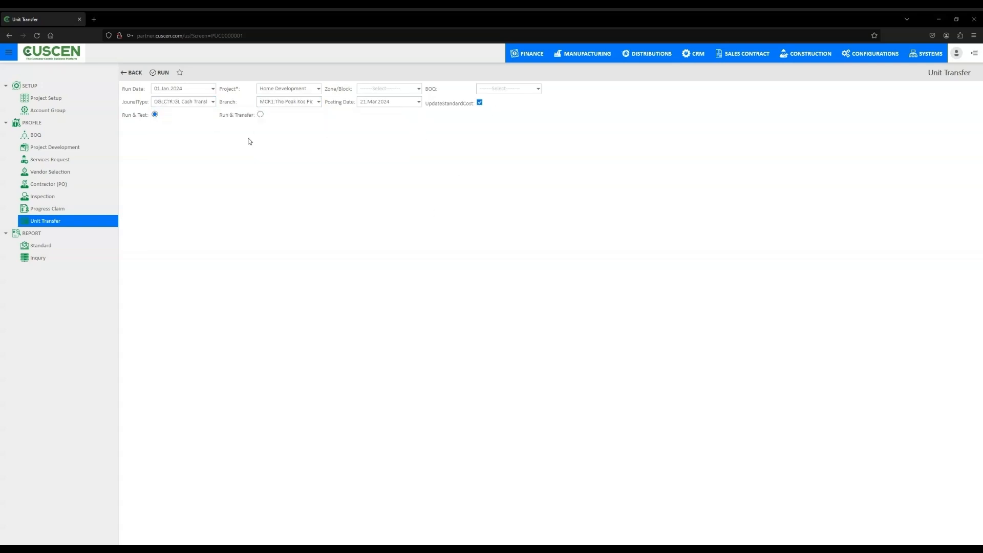
- Run the unit transfer as a test, dismiss the message and select unit MCR-KV-A-ATN-A02 to check its costs and completion
left_click(161, 73)
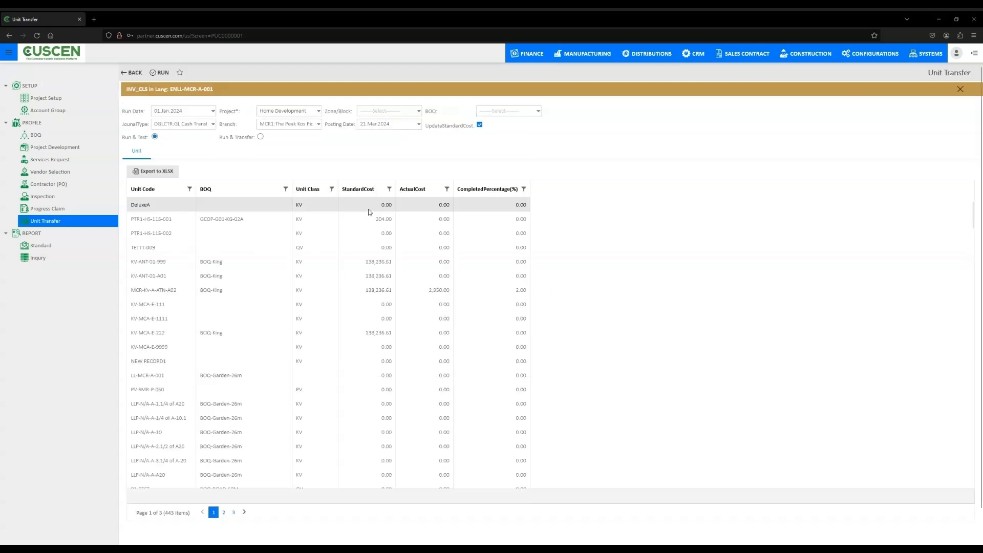
left_click(959, 90)
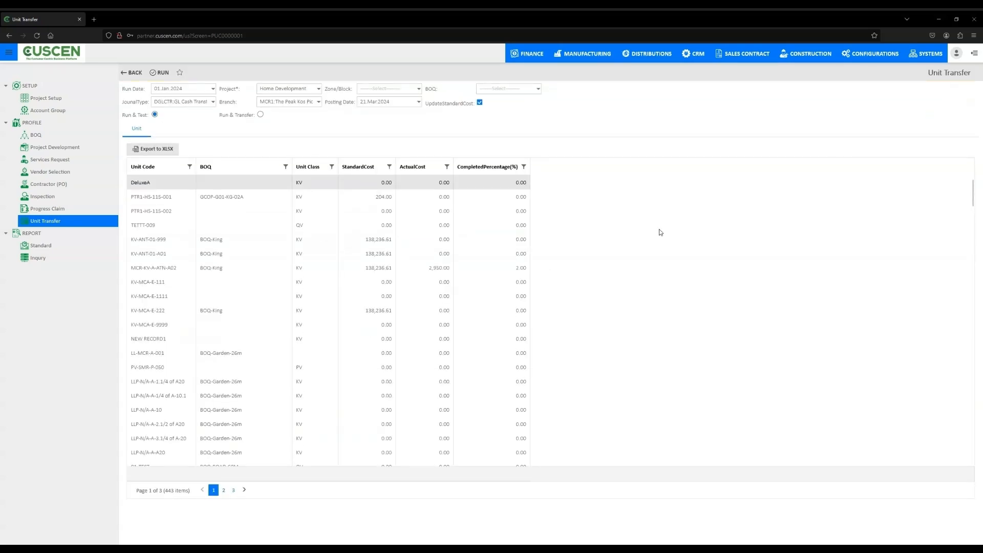
left_click(192, 271)
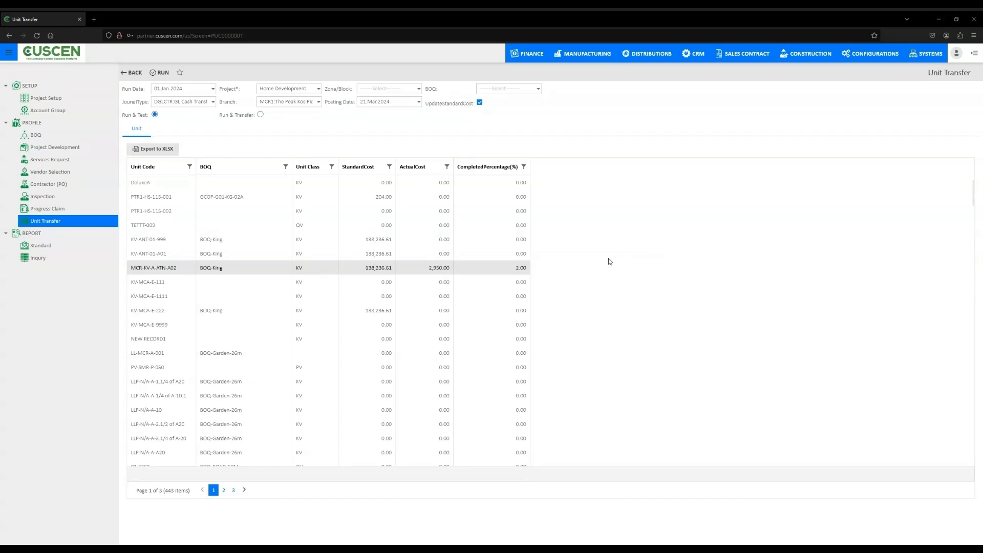
- Open the standard Actual Progress Claim report and limit it to branch MCR1
left_click(53, 246)
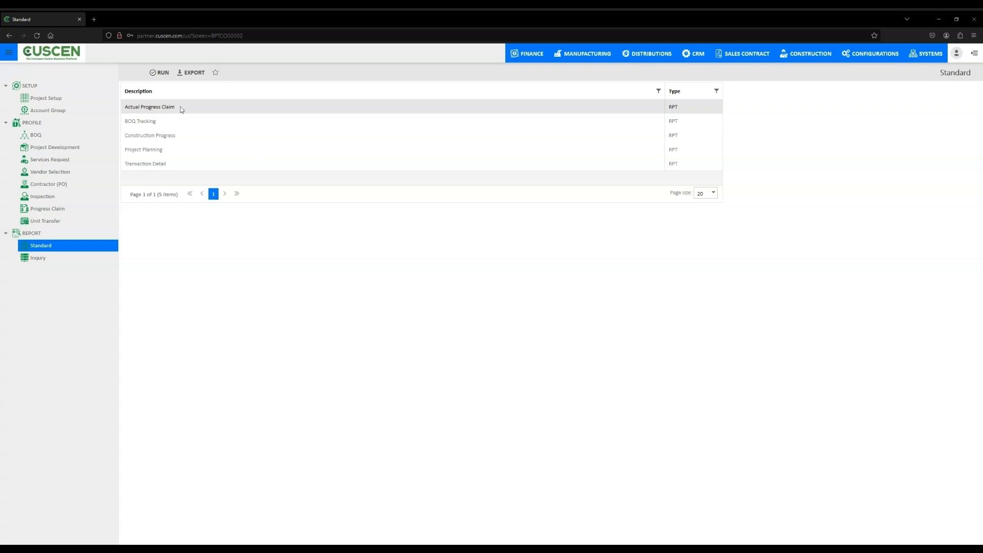
left_click(156, 73)
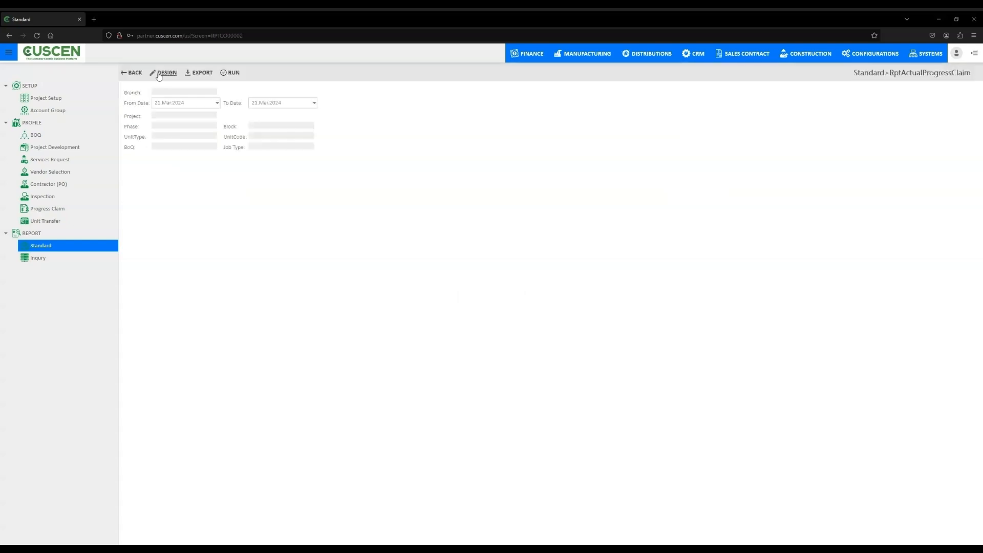
left_click(174, 92)
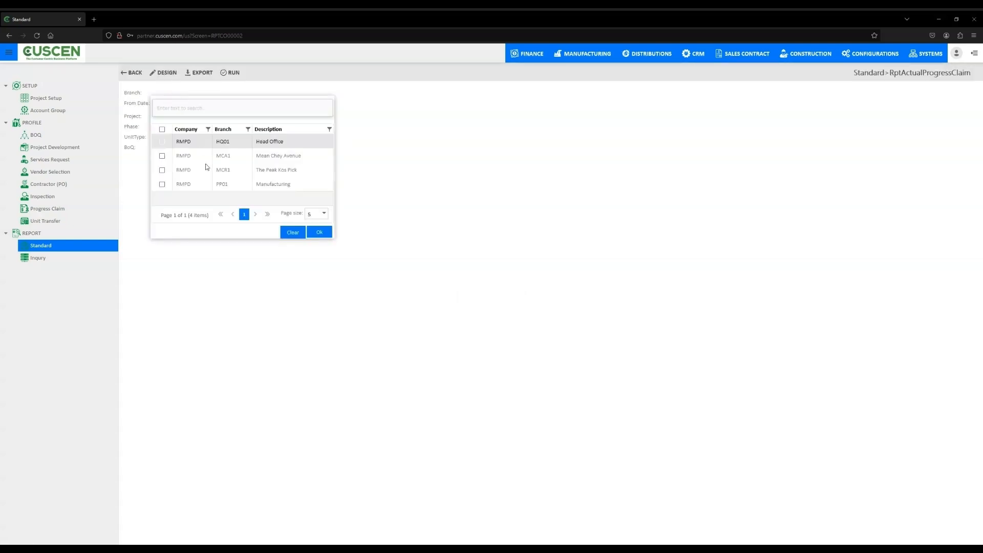
left_click(163, 170)
left_click(328, 233)
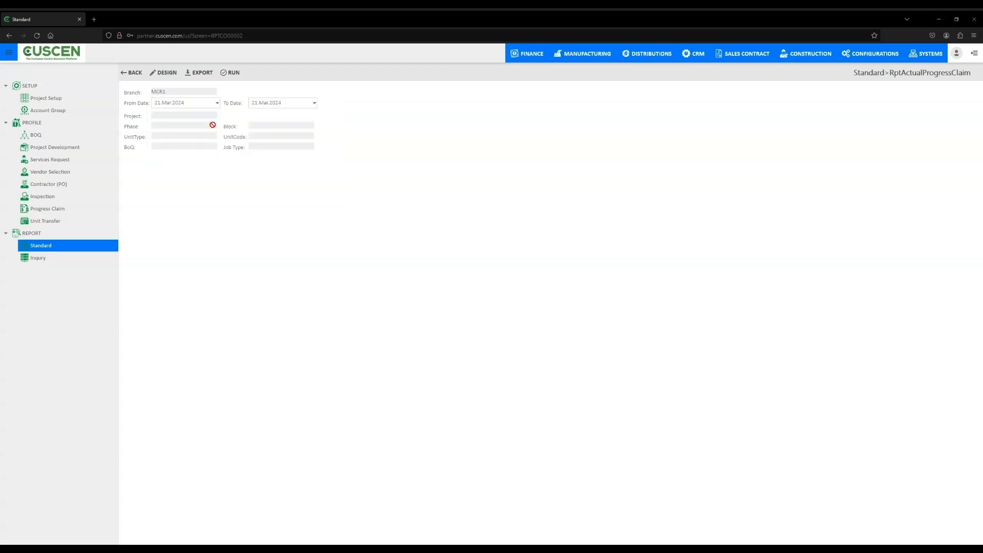
- Set the report's From Date to an earlier month and run the report
left_click(217, 104)
left_click(169, 113)
left_click(169, 114)
left_click(185, 131)
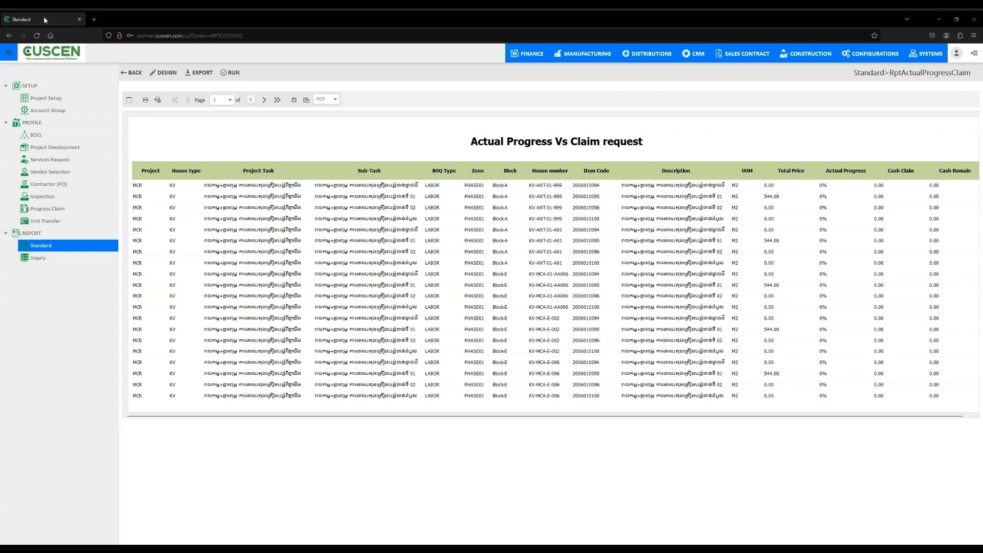
- Leave the Actual Progress Claim report, open the BOQ Tracking report and limit it to branch MCR1
left_click(134, 73)
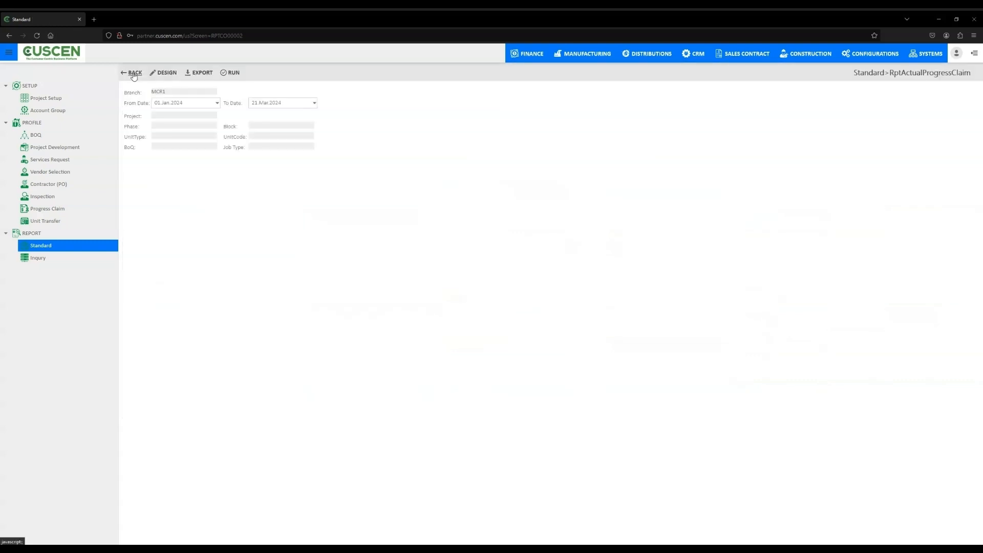
left_click(134, 74)
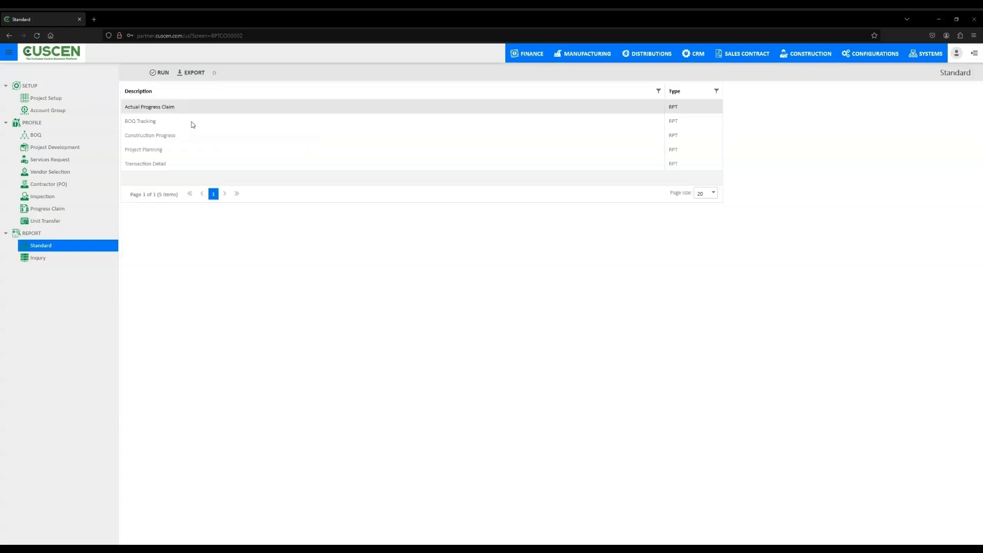
left_click(192, 124)
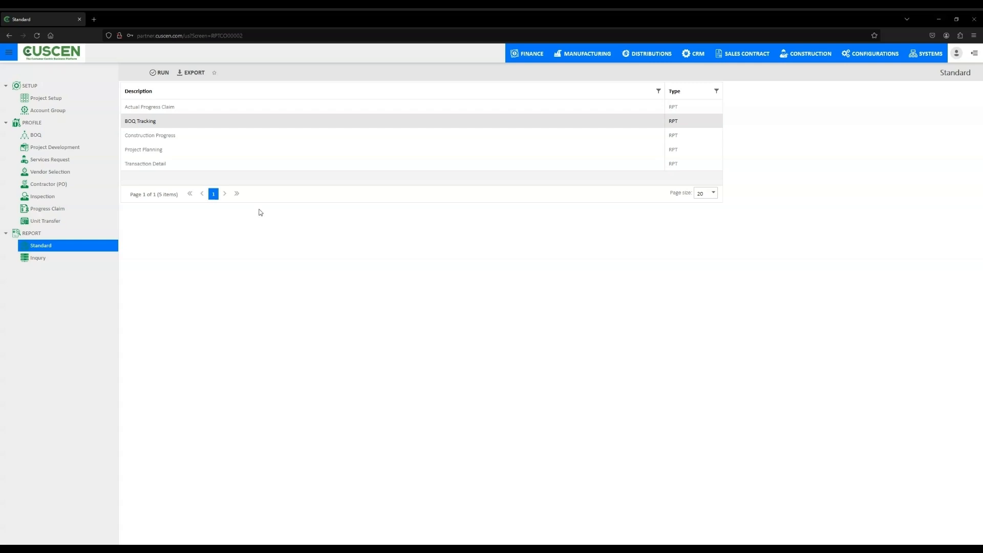
left_click(164, 75)
left_click(176, 92)
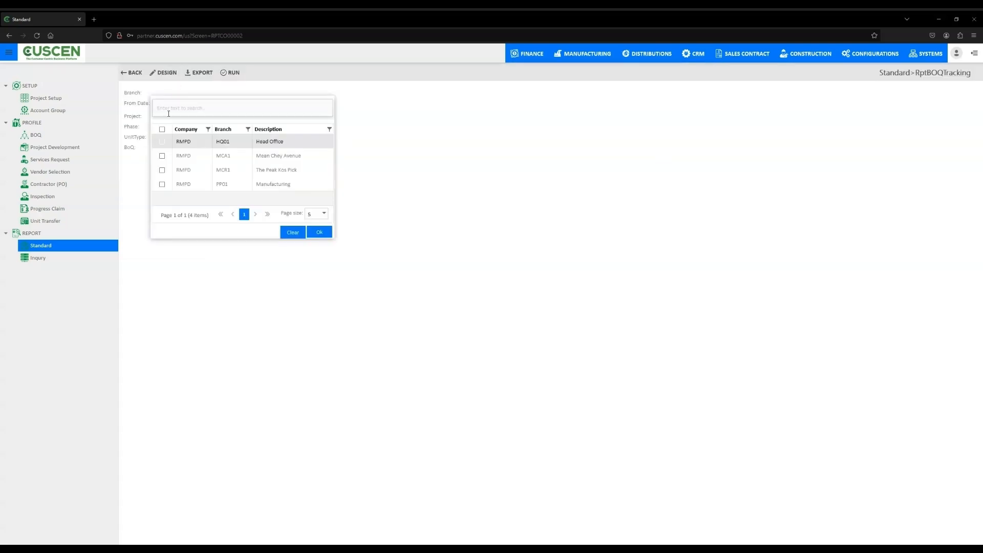
left_click(162, 170)
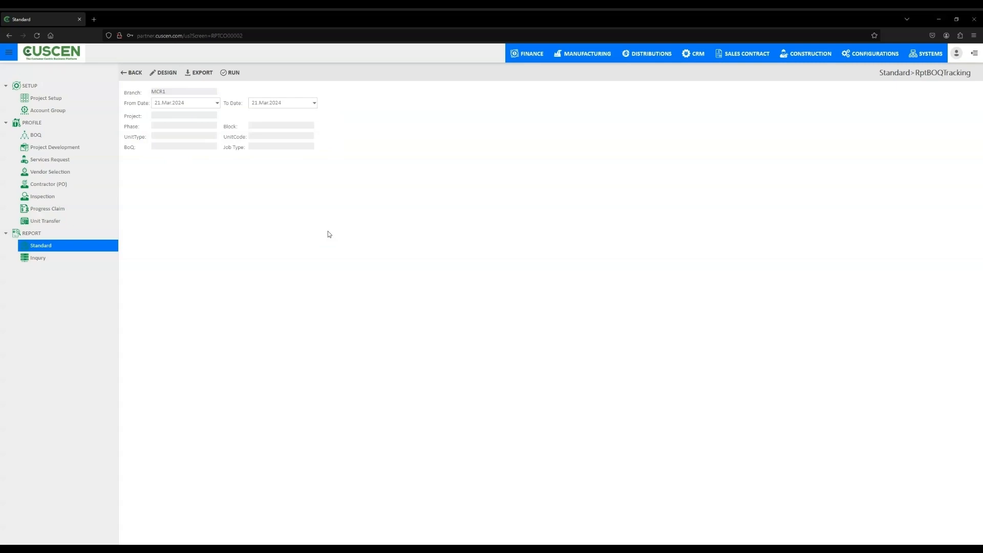
- Run the BOQ Tracking report with From Date 01.Jan.2024 and return to the list of standard reports
left_click(217, 103)
left_click(171, 115)
left_click(171, 114)
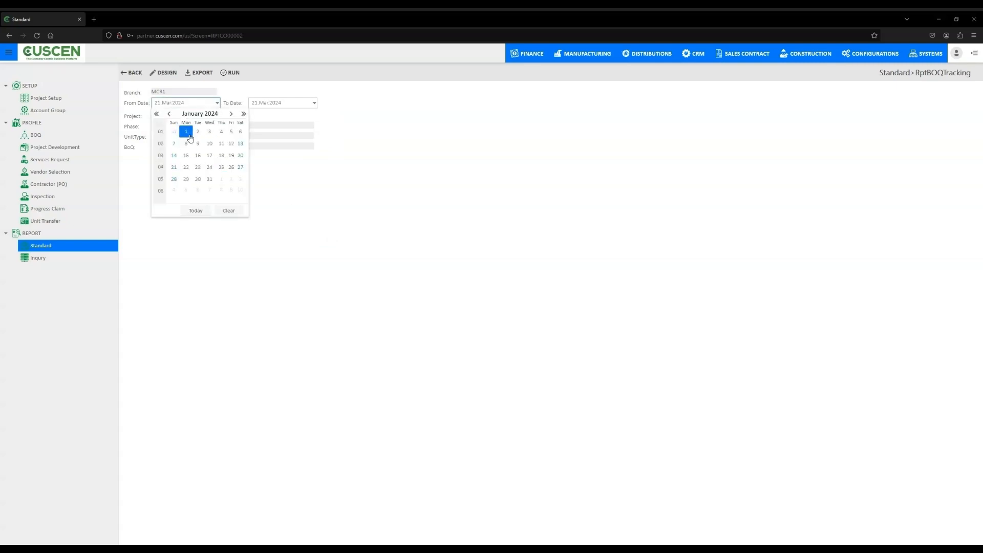
left_click(186, 131)
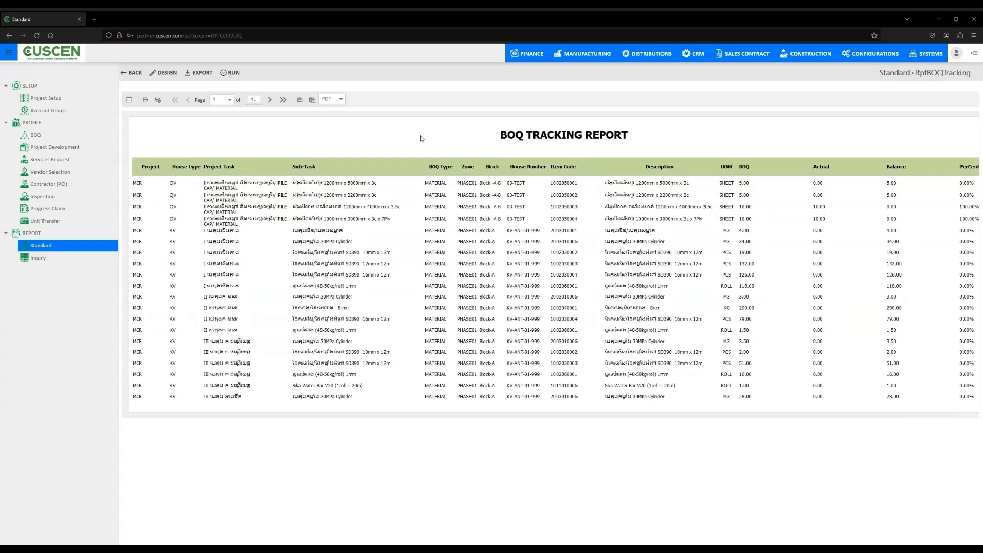
left_click(128, 74)
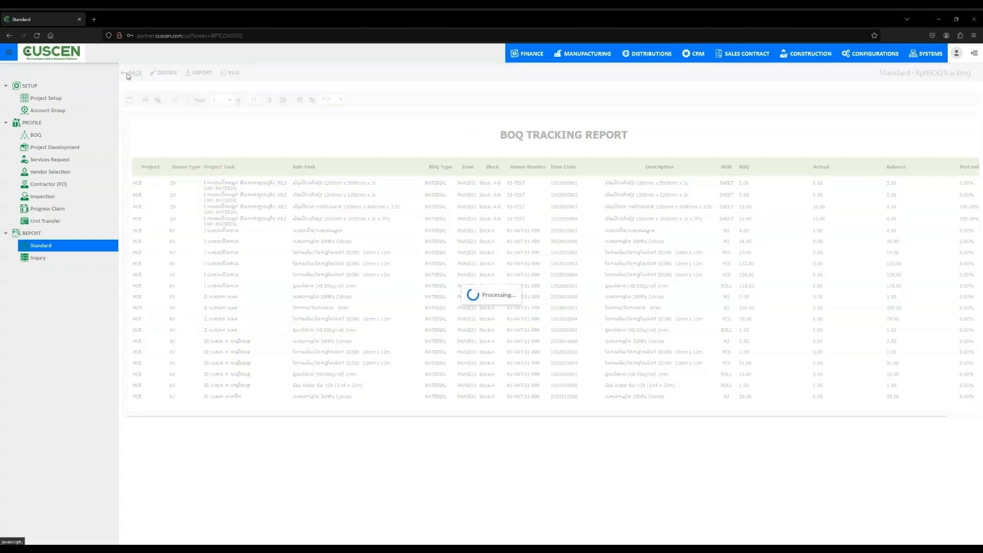
left_click(128, 74)
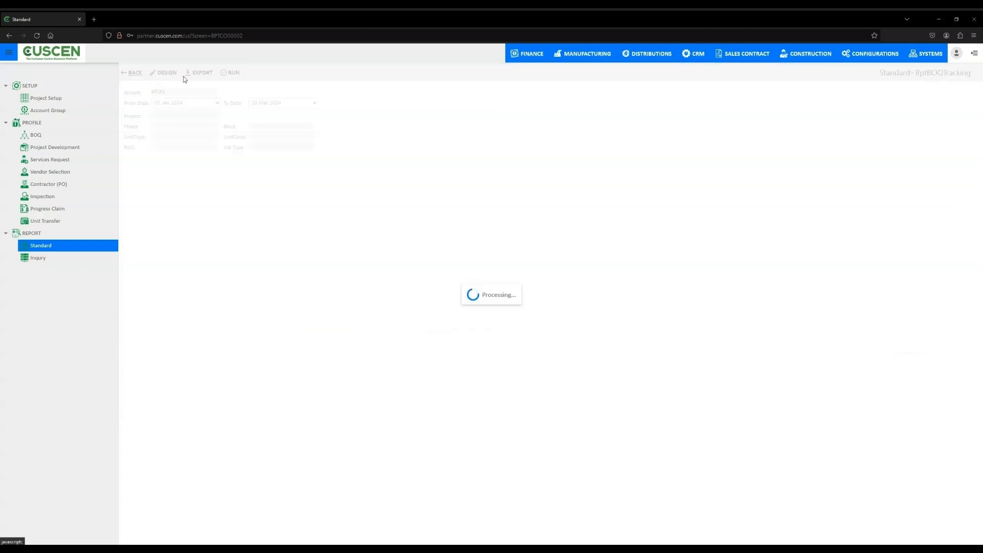
- Open the standard Construction Progress report and limit it to branch MCR1 The Peak Kos Pick
left_click(194, 136)
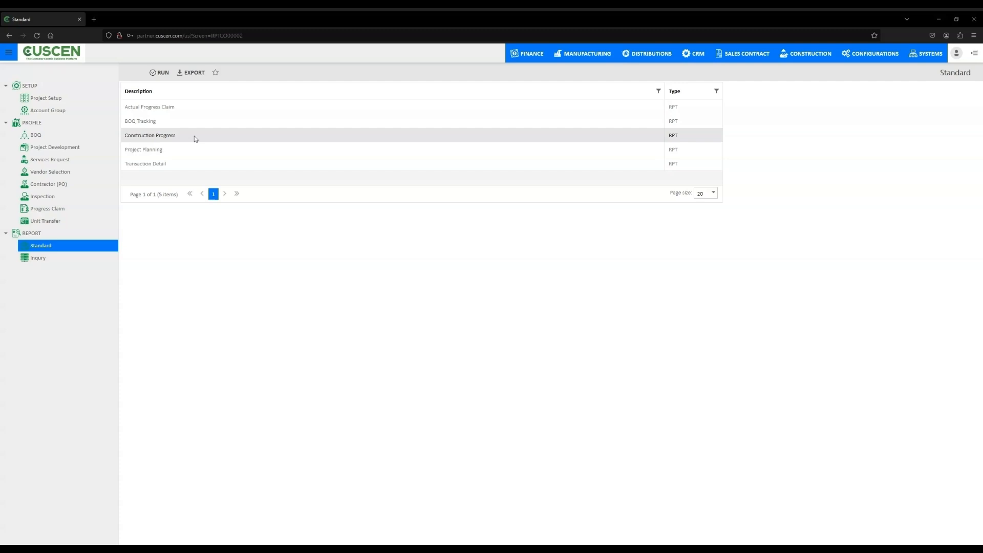
left_click(159, 73)
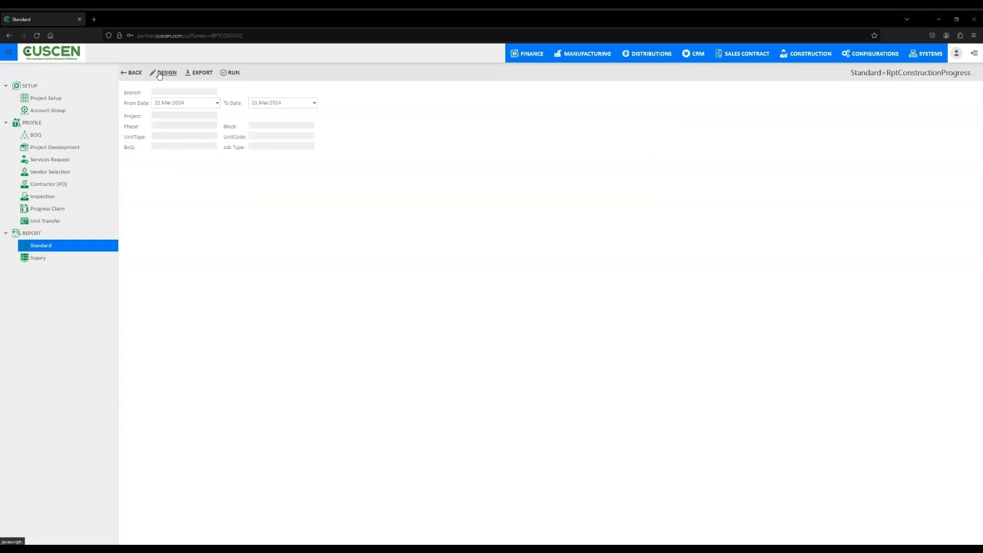
left_click(168, 92)
left_click(162, 170)
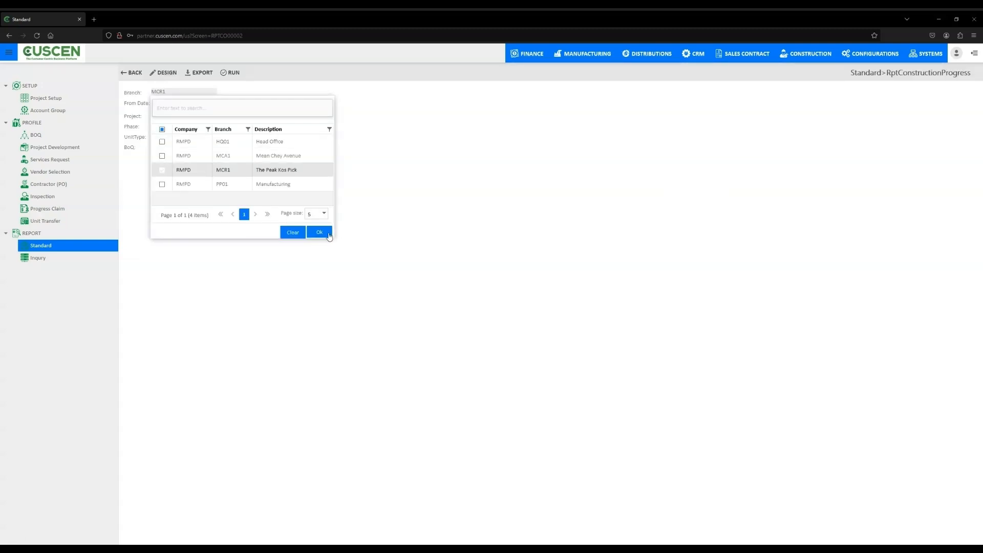
left_click(319, 231)
- Run the Construction Progress report with From Date 01.Jan.2024 and return to the list of standard reports
left_click(217, 103)
left_click(168, 114)
left_click(168, 114)
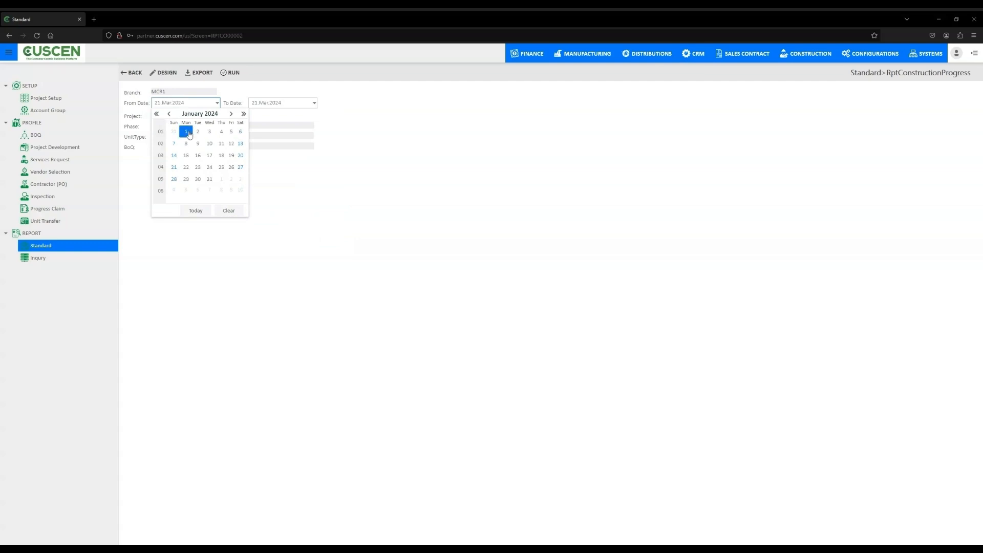
left_click(185, 131)
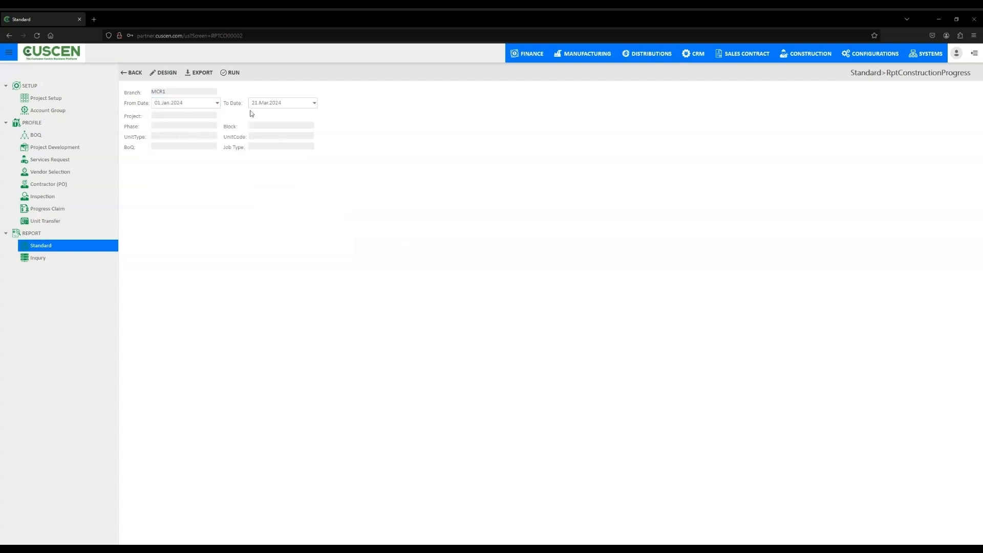
left_click(232, 75)
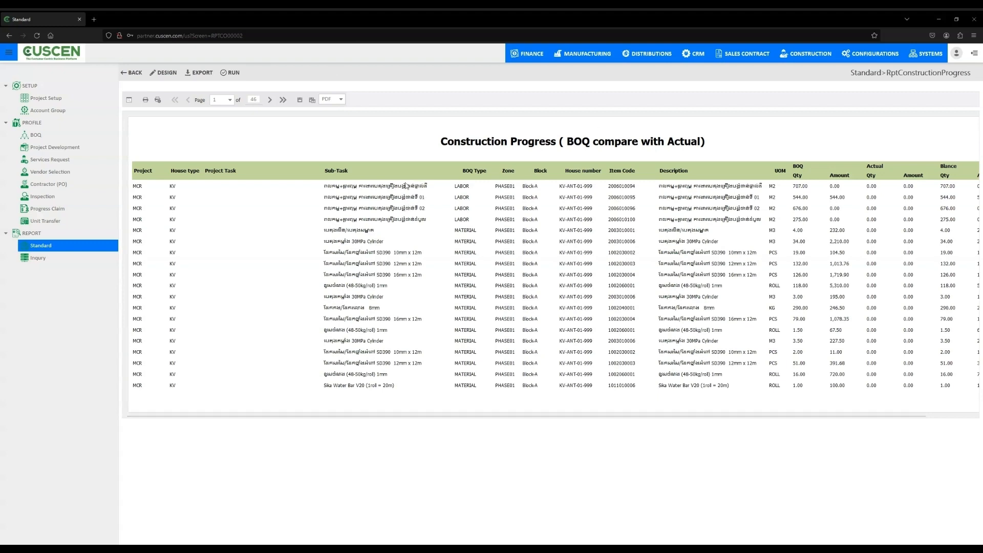
left_click(131, 74)
left_click(131, 74)
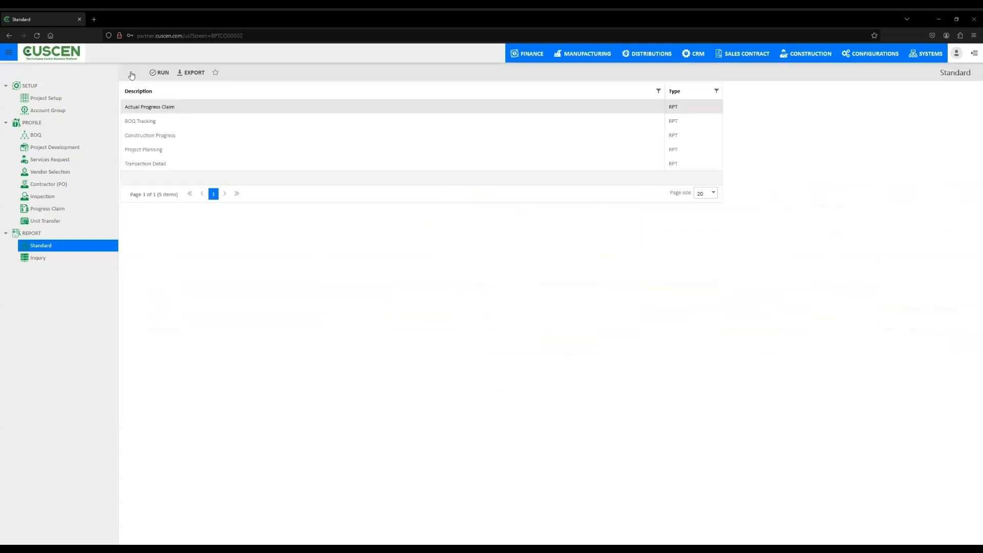
- Open the standard Transaction Detail report and limit it to branch MCR1
left_click(156, 150)
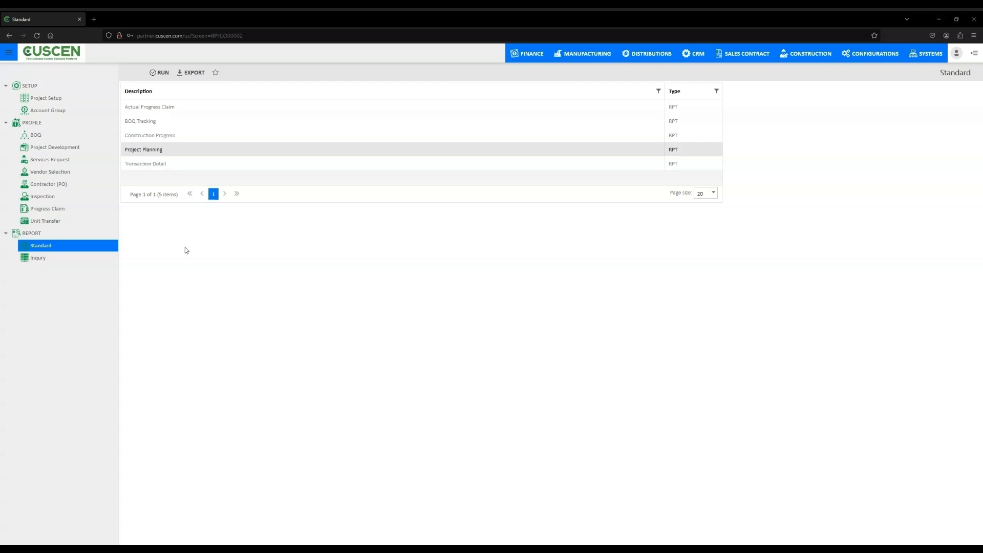
left_click(145, 167)
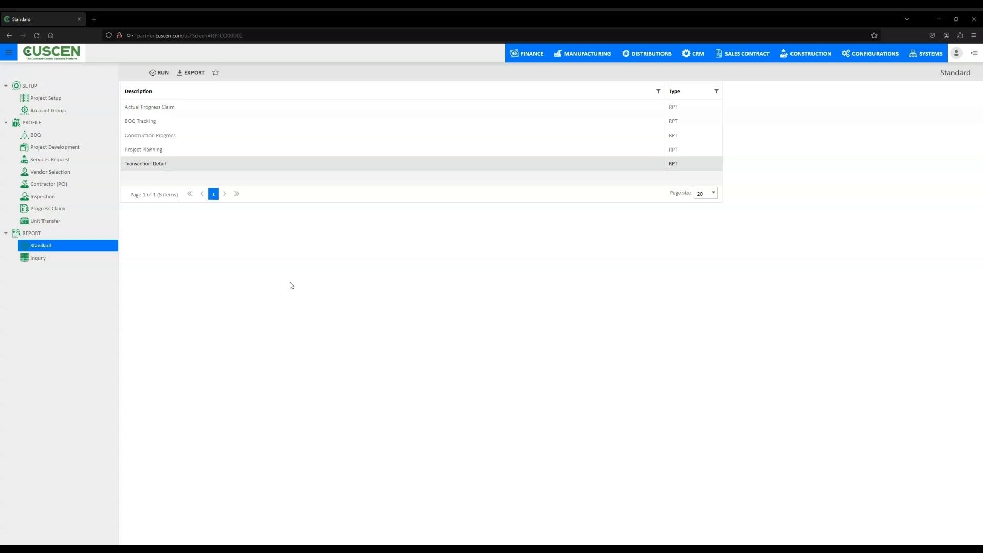
left_click(160, 75)
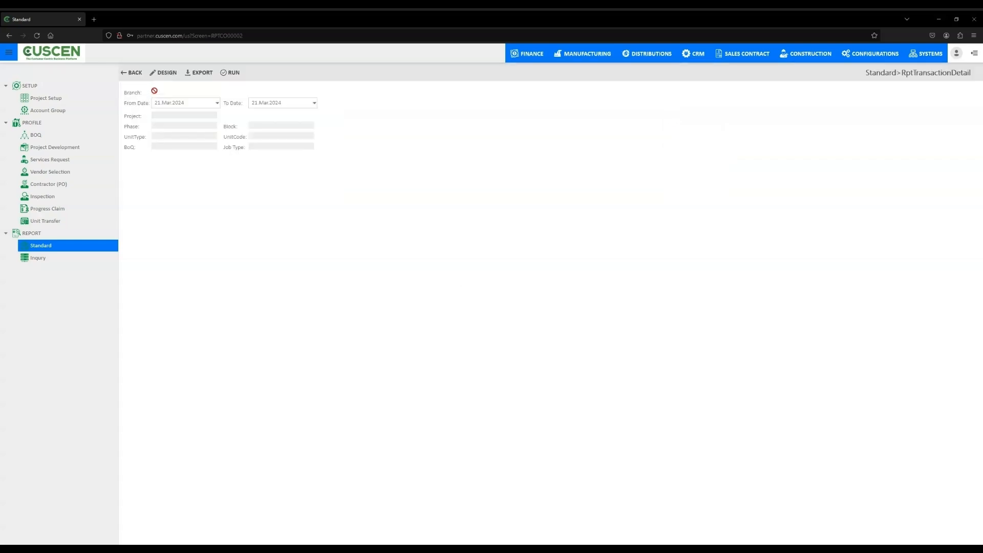
left_click(154, 91)
left_click(163, 169)
left_click(323, 232)
- Run the Transaction Detail report with From Date 01.Jan.2024 and close the resulting report
left_click(208, 102)
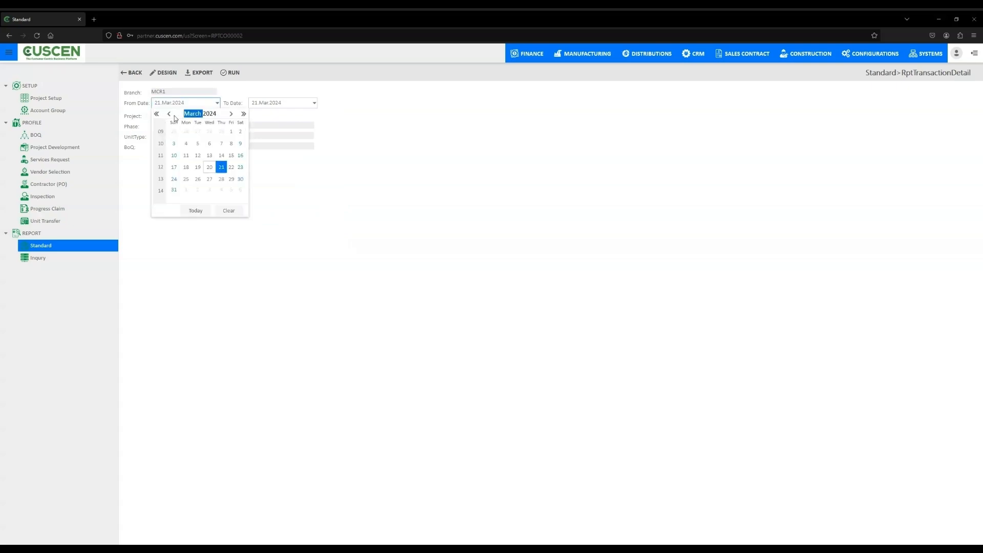
left_click(169, 114)
left_click(169, 114)
left_click(185, 131)
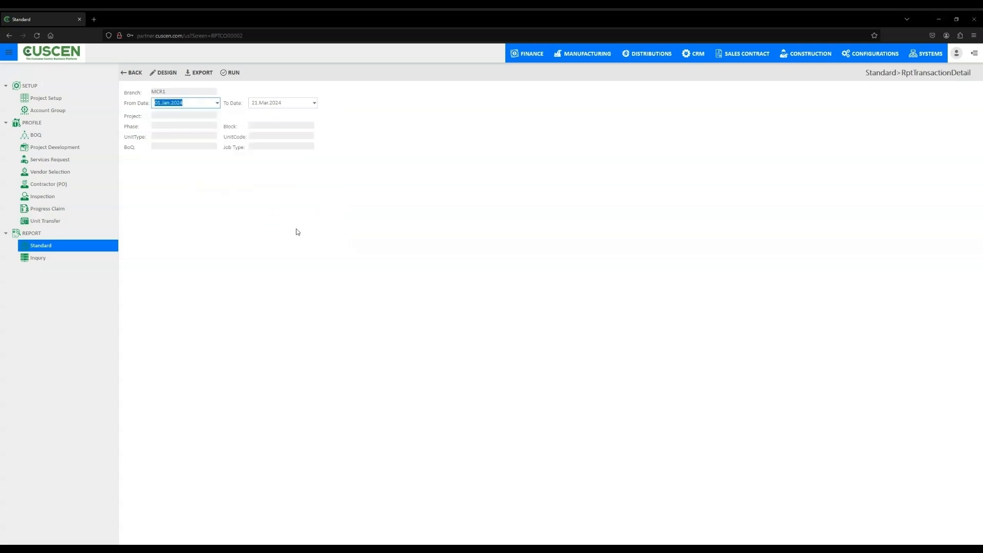
left_click(230, 73)
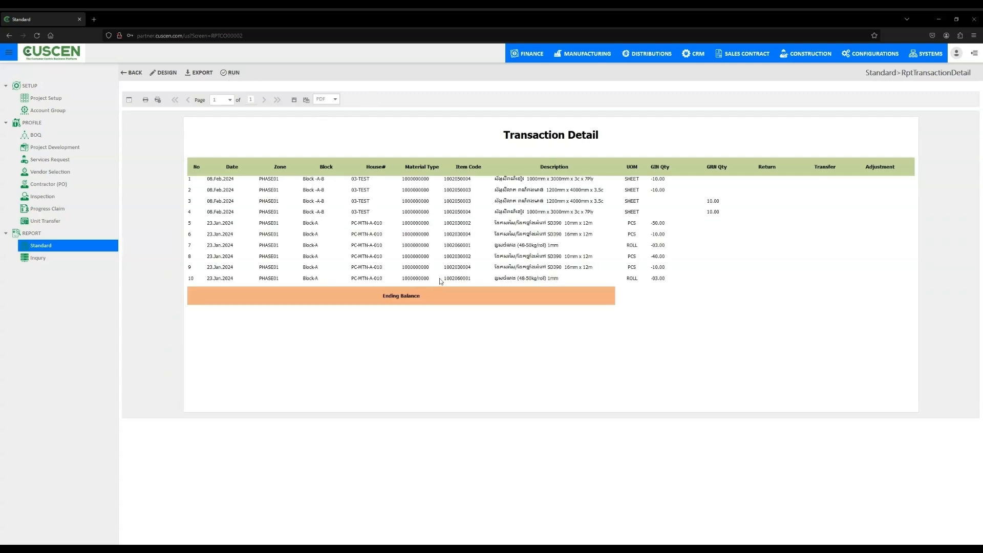
left_click(132, 73)
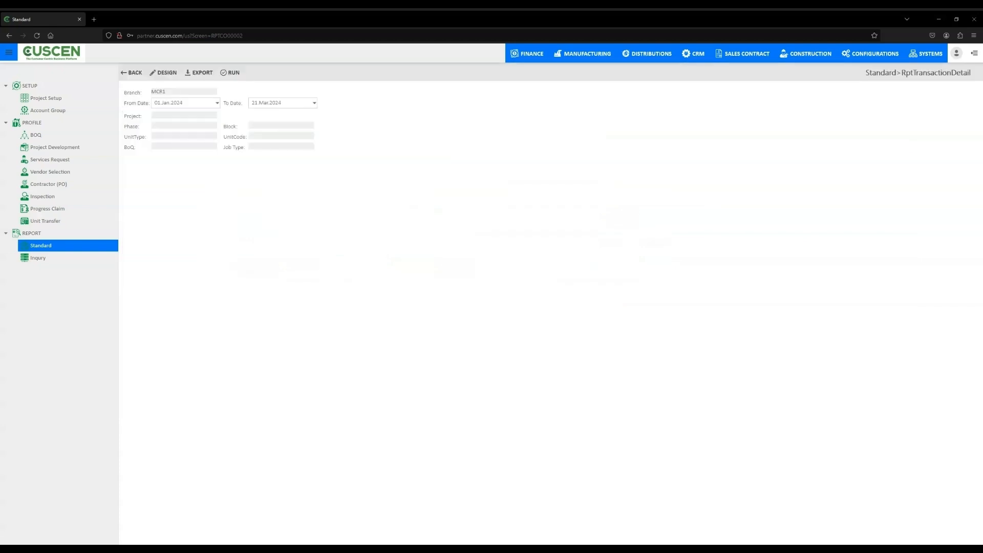
- Open the BOQ Actual Status inquiry and limit it to branch MCR1 The Peak Kos Pick
left_click(59, 260)
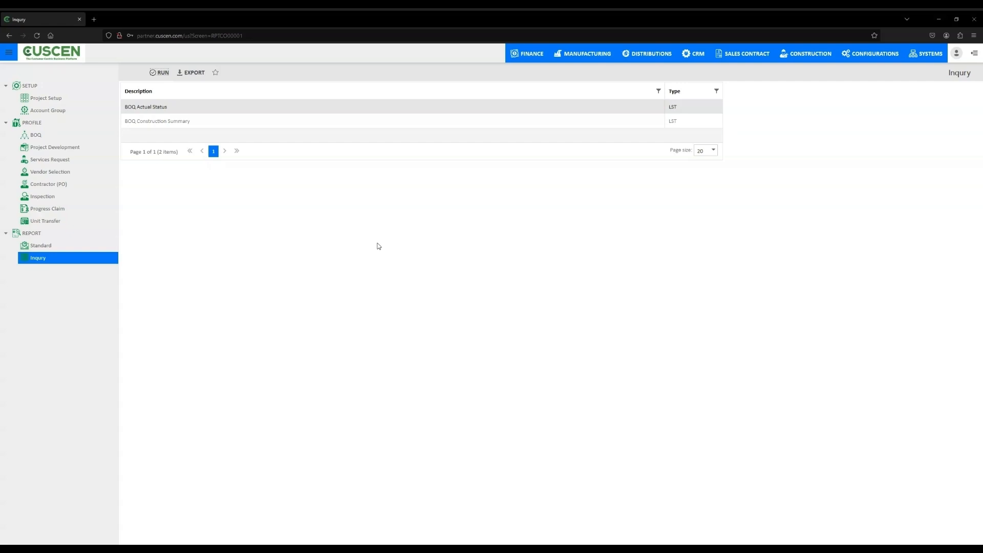
left_click(159, 73)
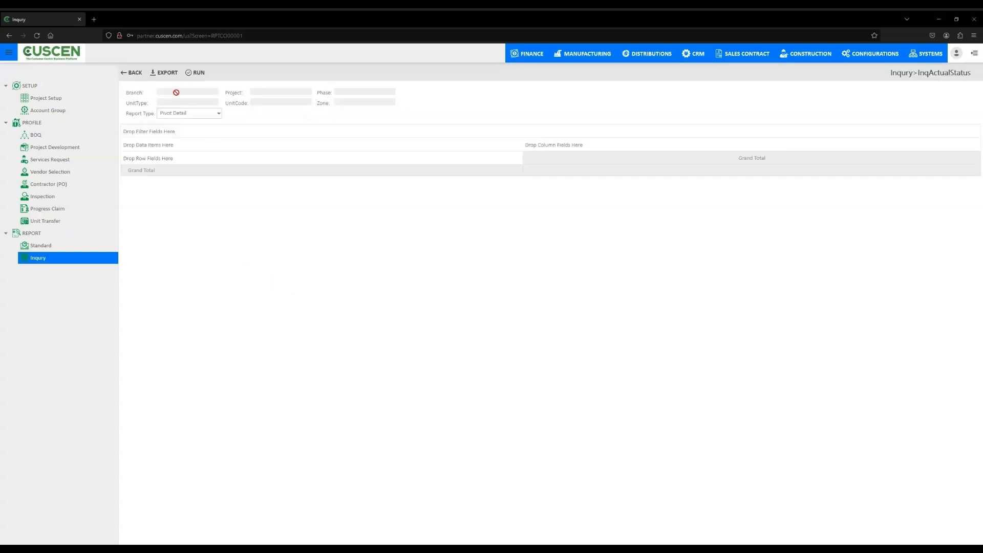
left_click(176, 92)
left_click(169, 170)
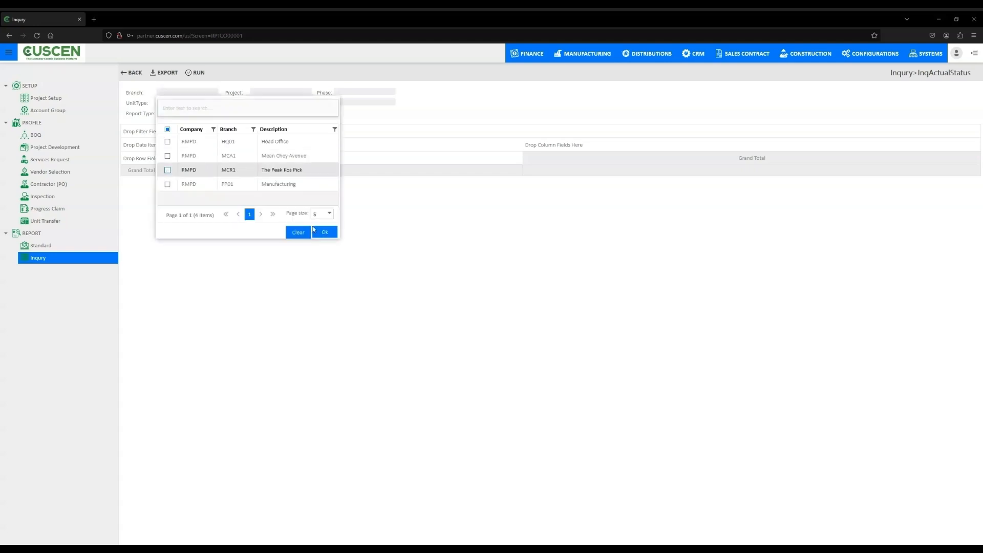
left_click(324, 233)
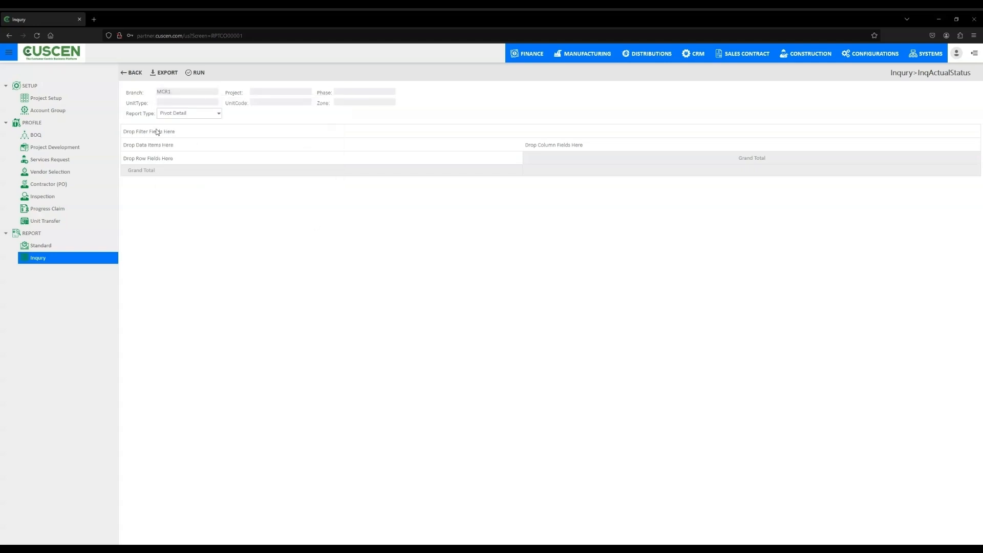
- Run the BOQ Actual Status inquiry with report type Raw Detail and return to the inquiry list
left_click(188, 116)
left_click(181, 132)
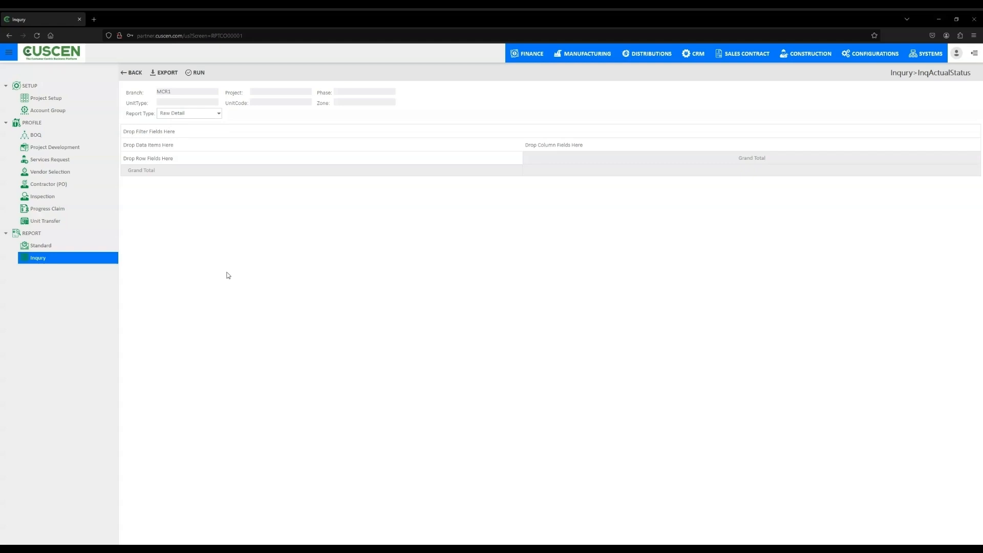
left_click(198, 72)
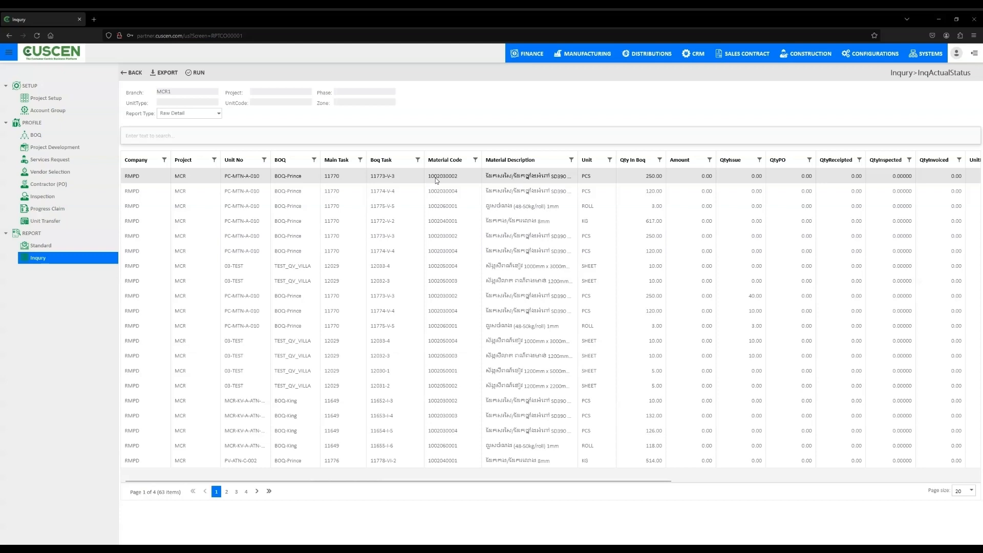
left_click(134, 74)
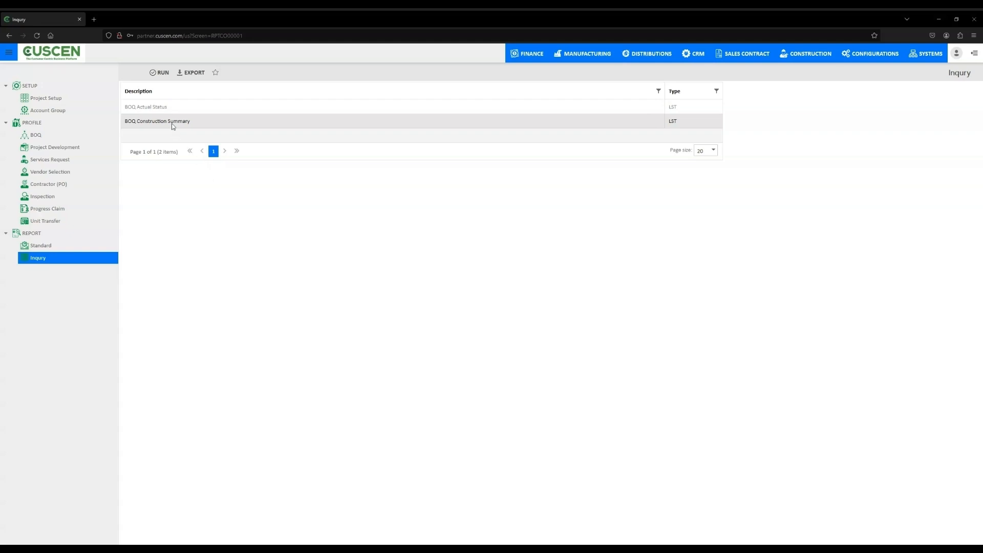
- Open the BOQ Construction Summary inquiry and limit it to the MCR Home Development project
left_click(165, 76)
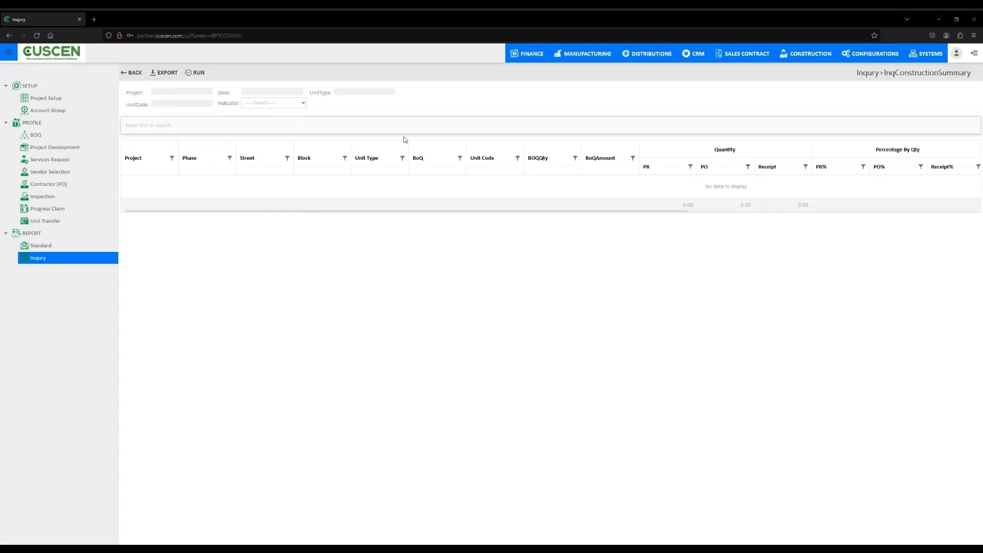
left_click(171, 91)
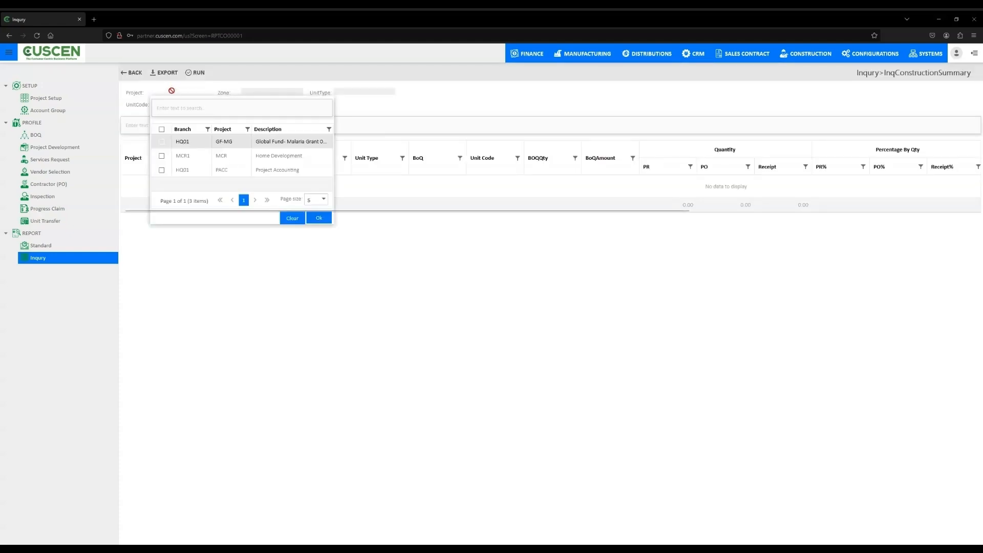
left_click(171, 158)
left_click(318, 219)
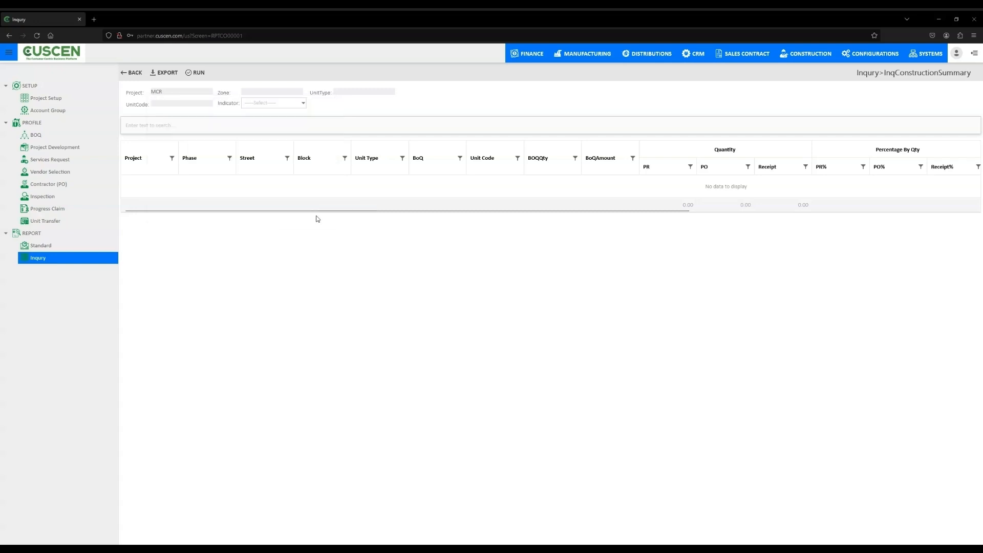
- Run the BOQ Construction Summary inquiry with the PURCHASE indicator and return to the inquiry list
left_click(300, 104)
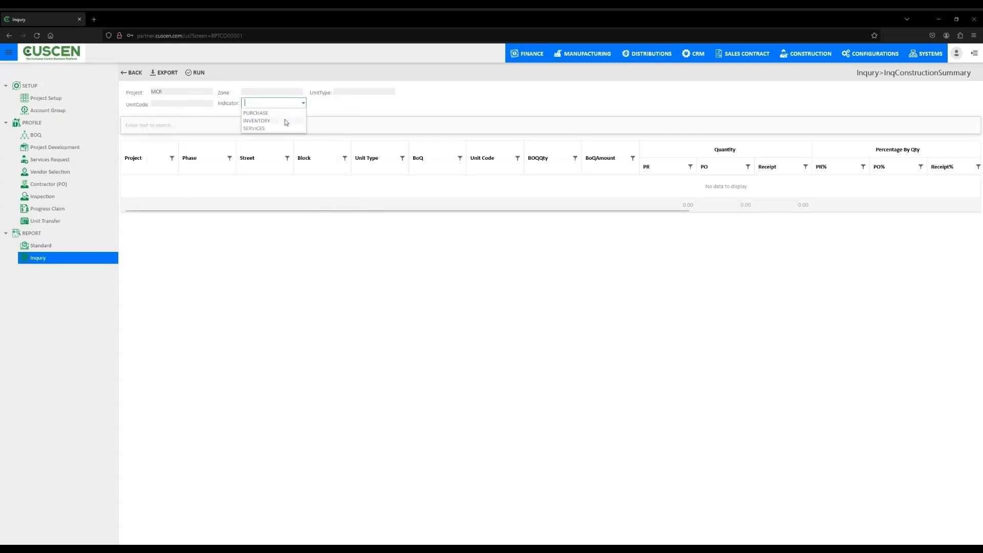
left_click(282, 118)
left_click(303, 103)
left_click(271, 130)
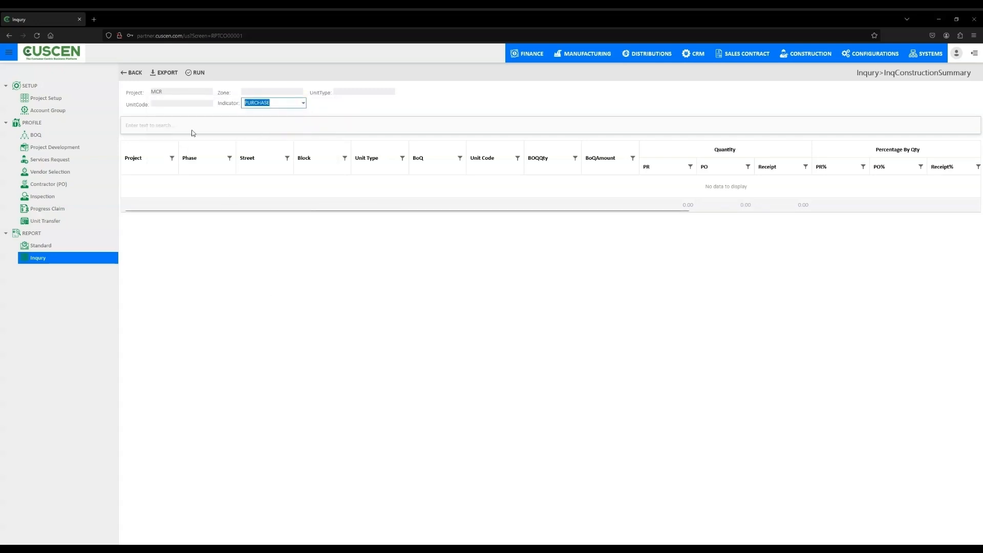
left_click(199, 74)
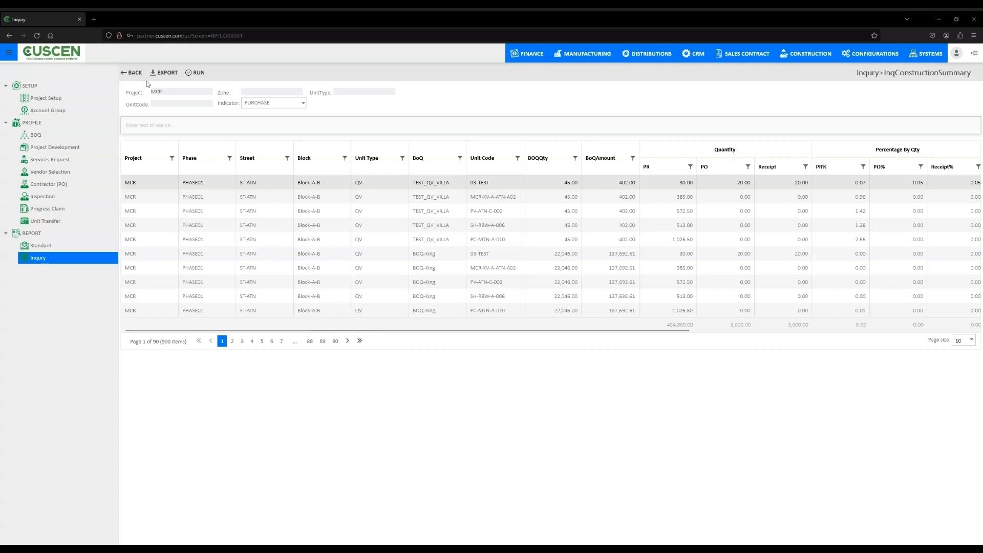
left_click(132, 74)
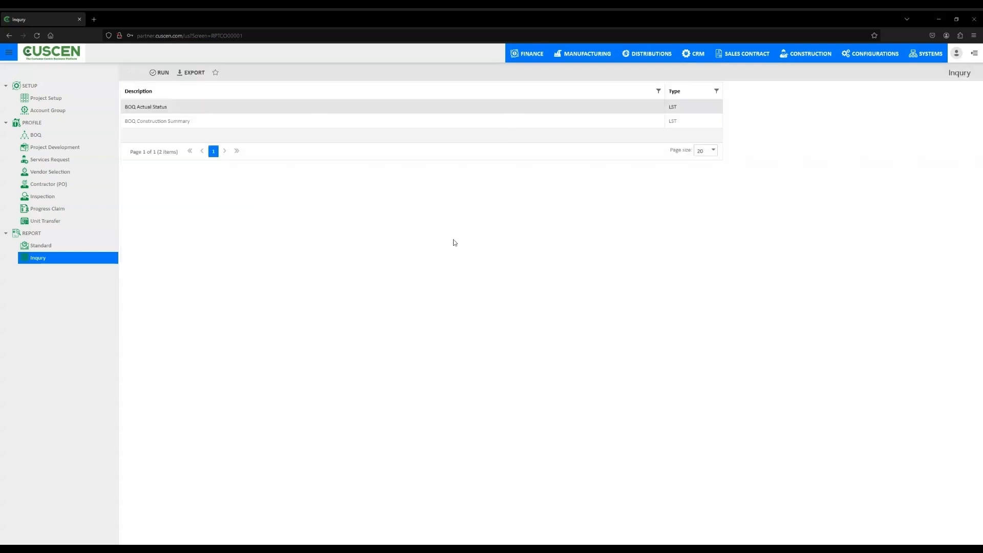